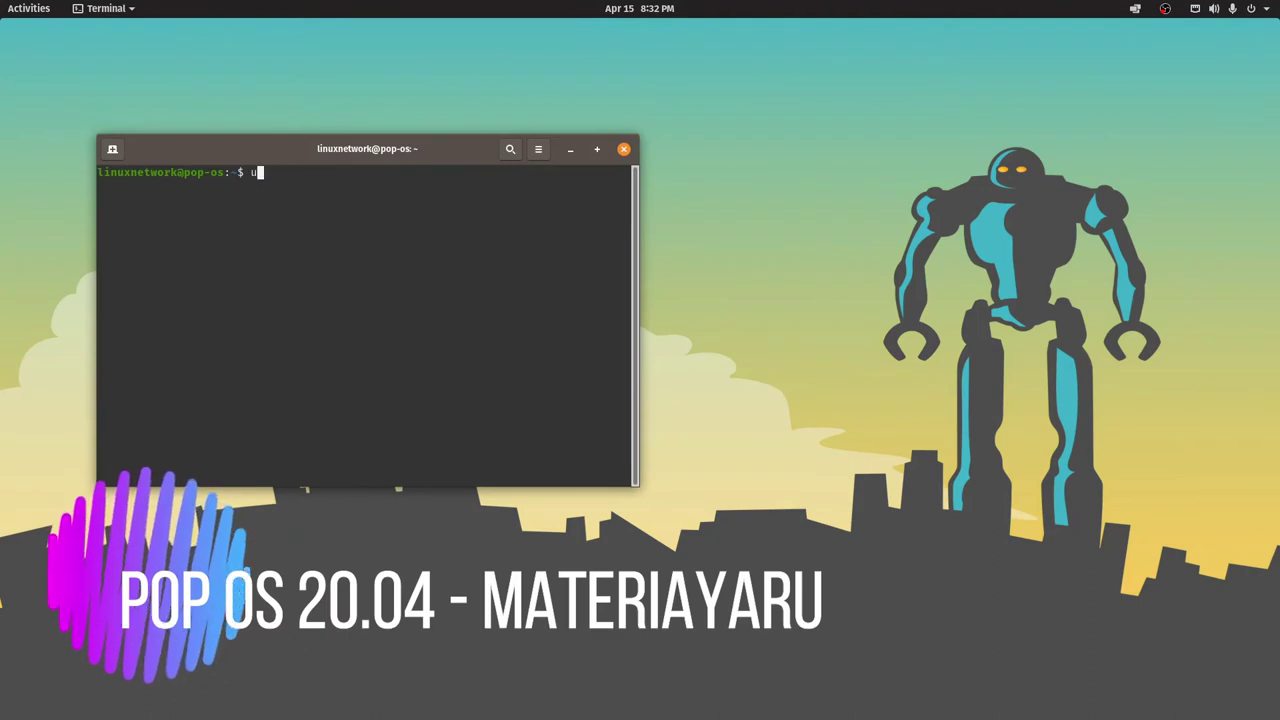
Show the kernel and system information with uname -a, and close the terminal
text(-a)
key(Return)
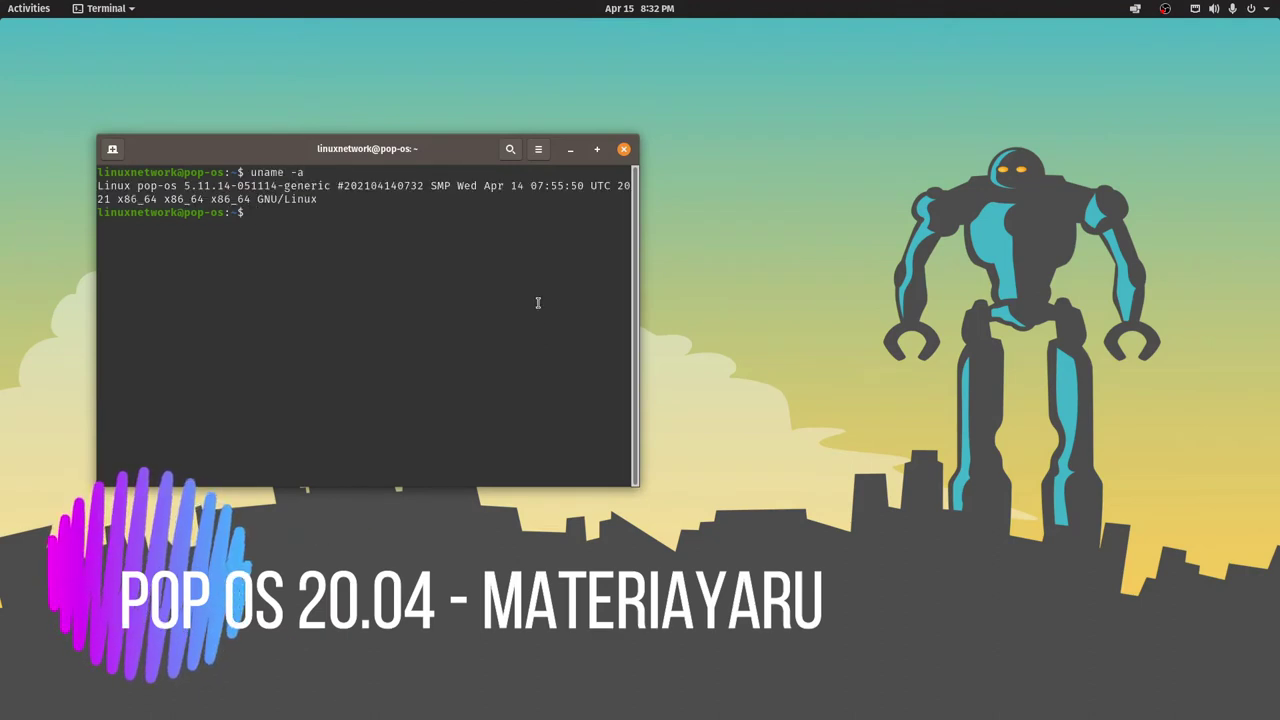
drag(412, 150, 581, 201)
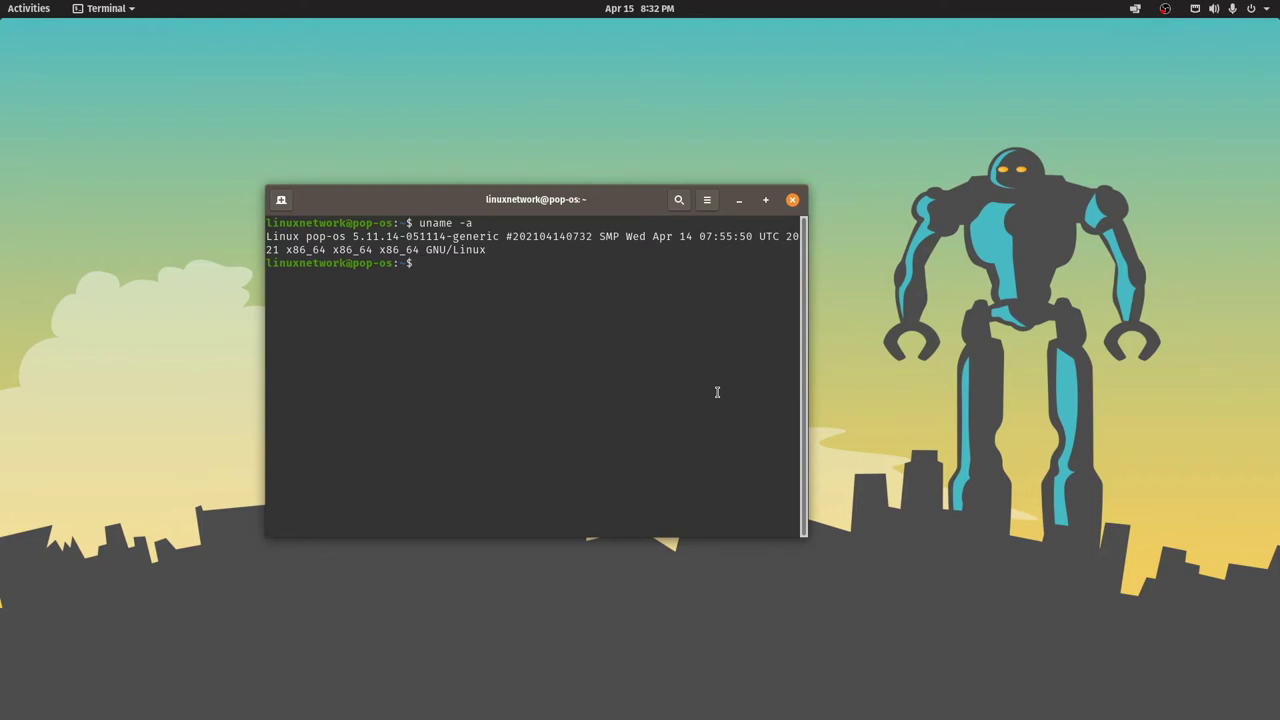
click(792, 201)
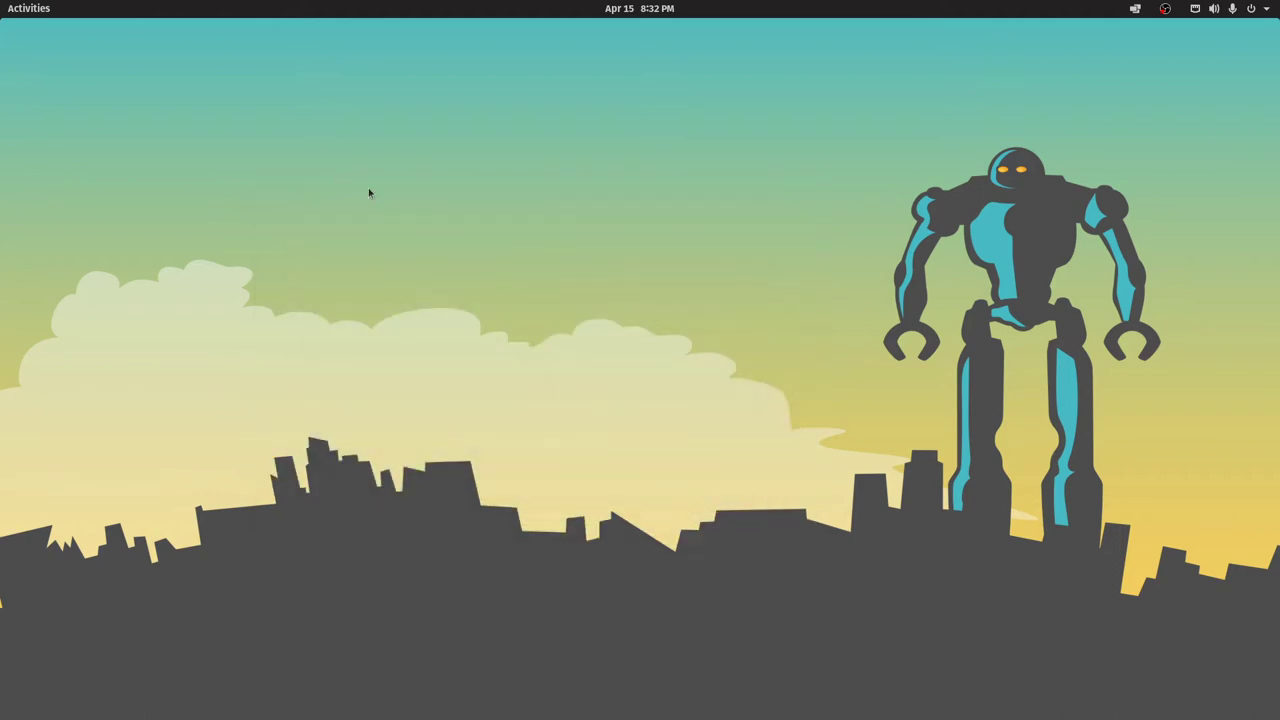
Search the installed applications for "twea" and open Tweaks
click(47, 9)
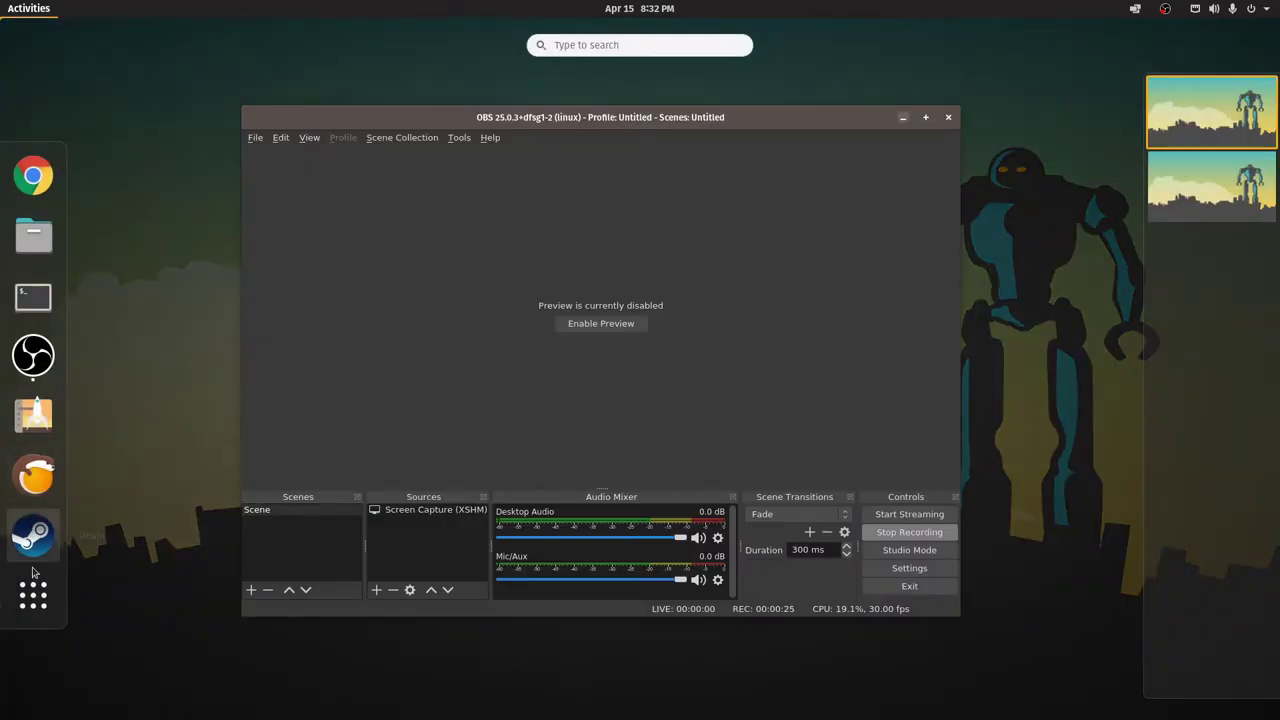
click(33, 578)
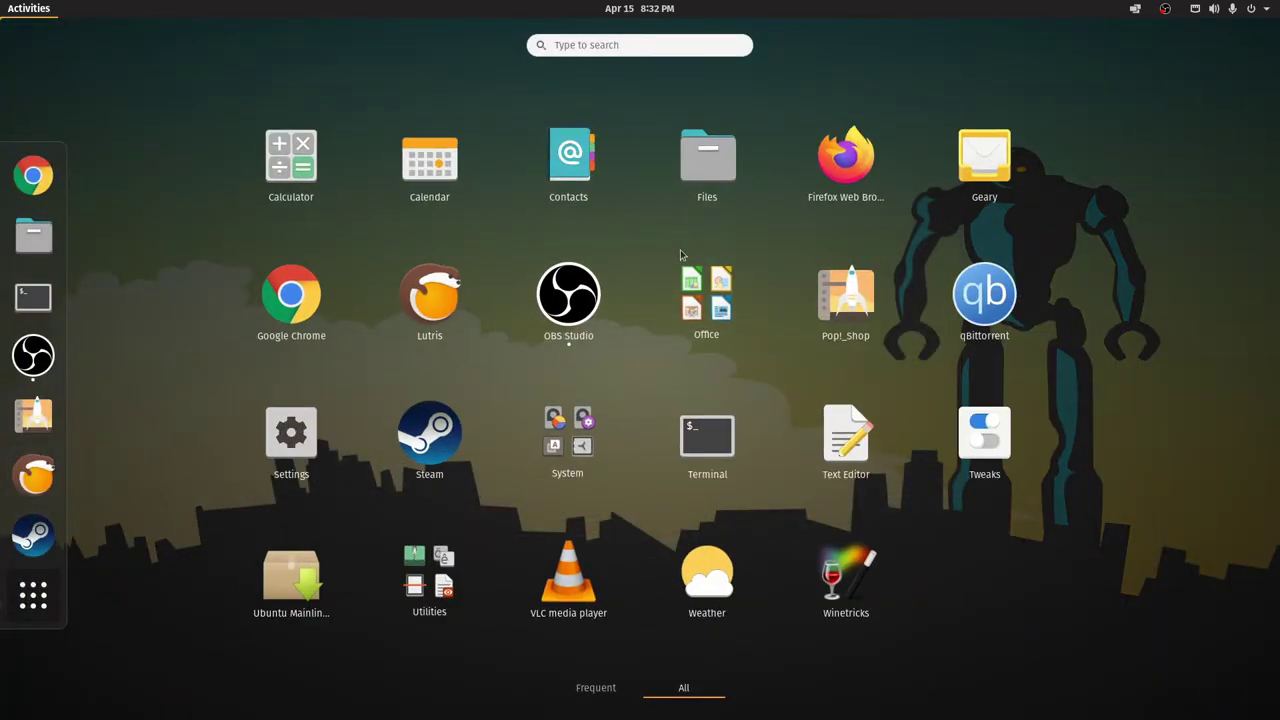
text(twea)
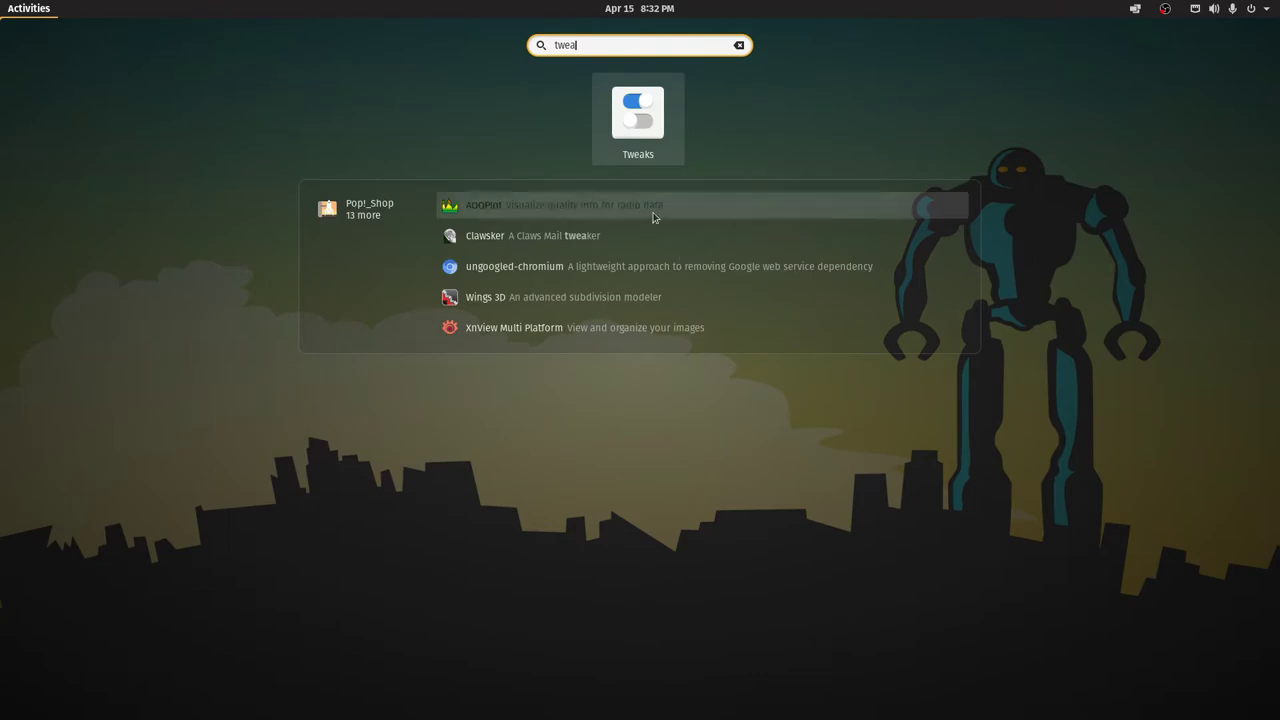
click(645, 128)
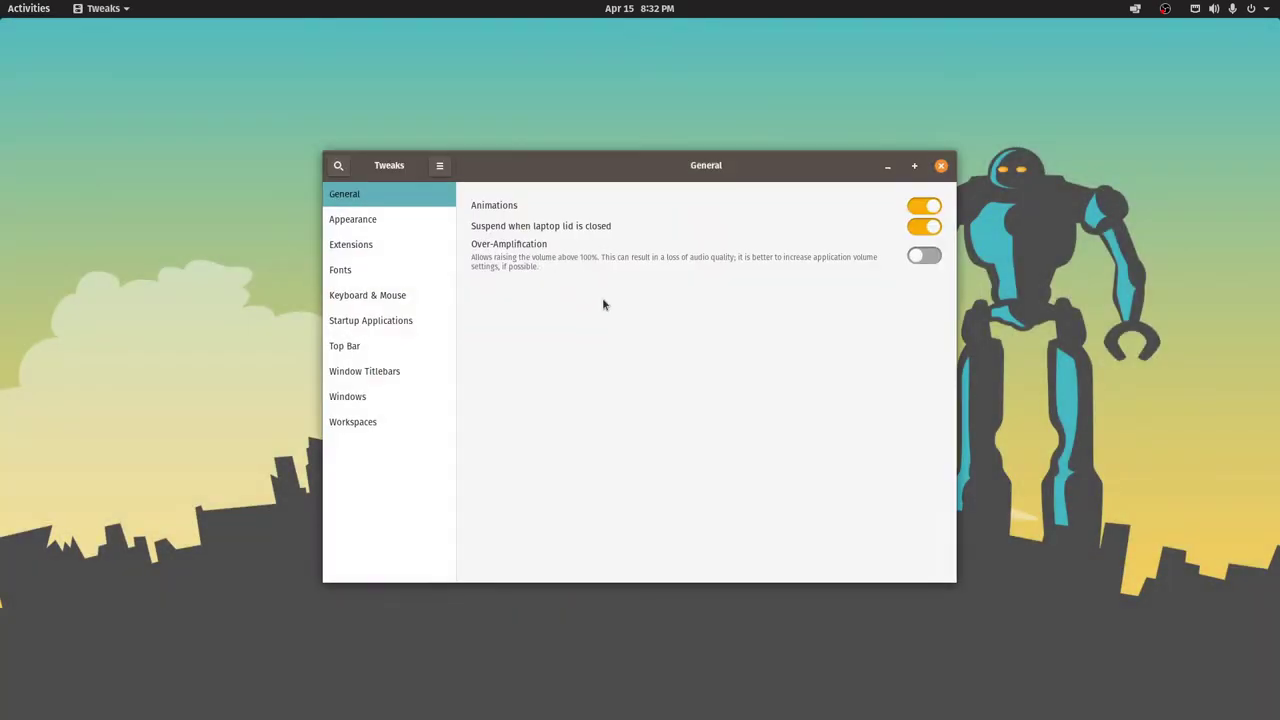
Open the file manager at the Home folder and place the Tweaks window beside it
click(28, 8)
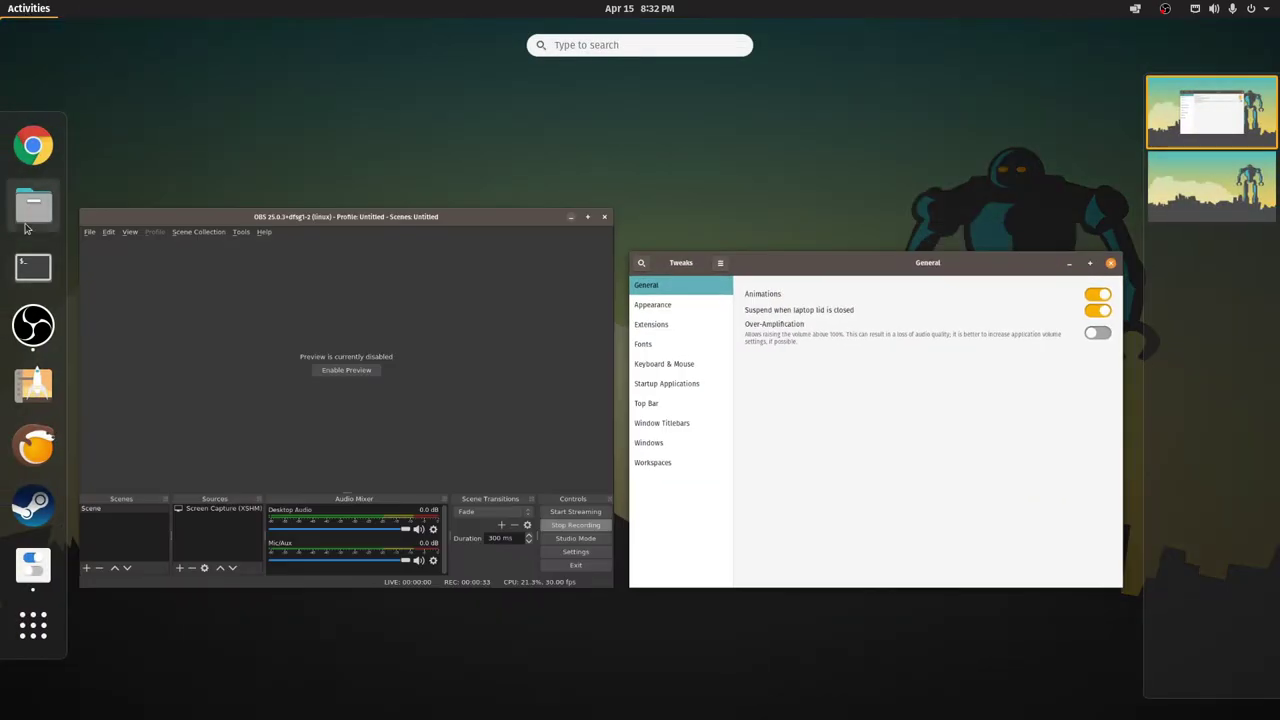
click(34, 205)
drag(725, 171, 980, 197)
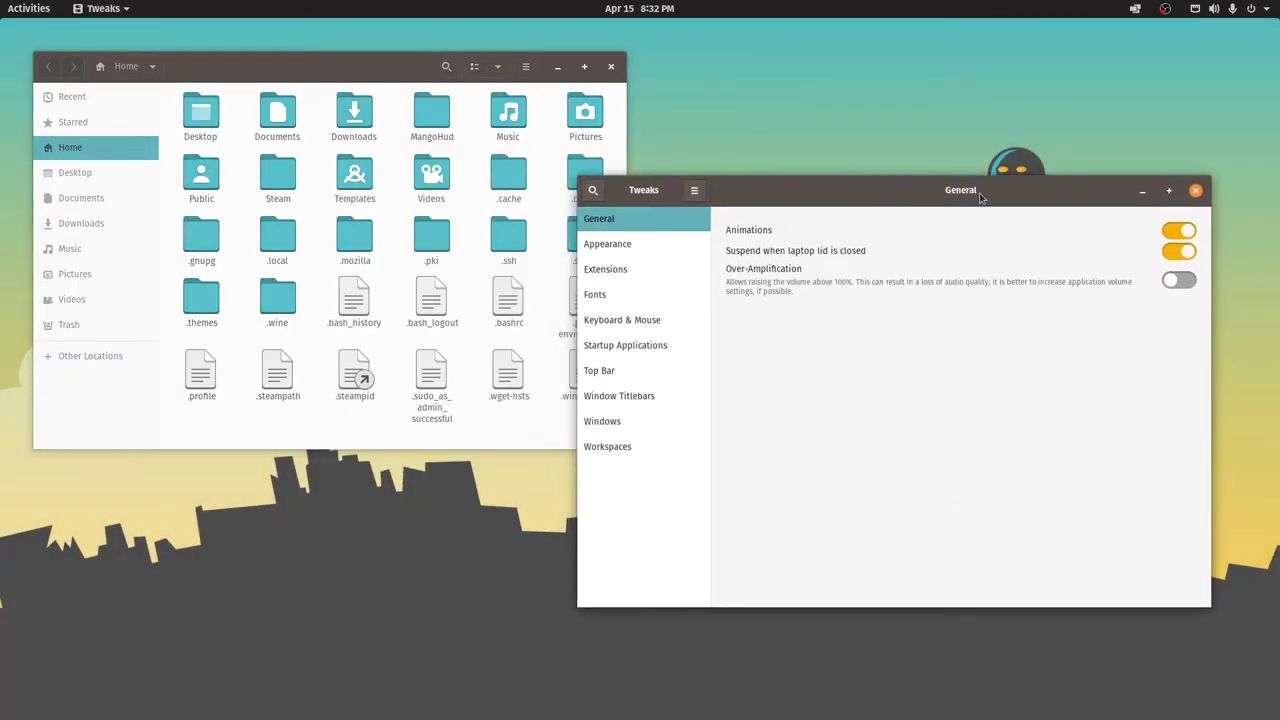
Set the icon theme to Reversal-brown and stop showing hidden files in the Home folder
click(615, 249)
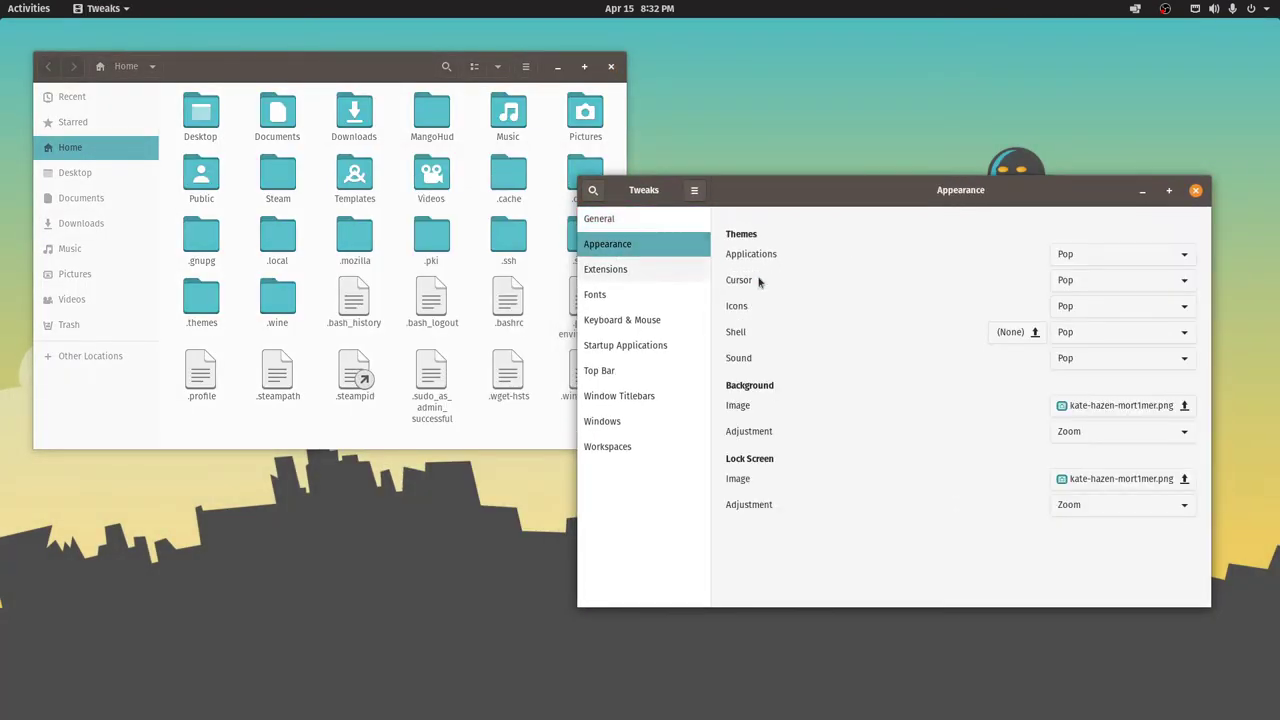
click(1100, 308)
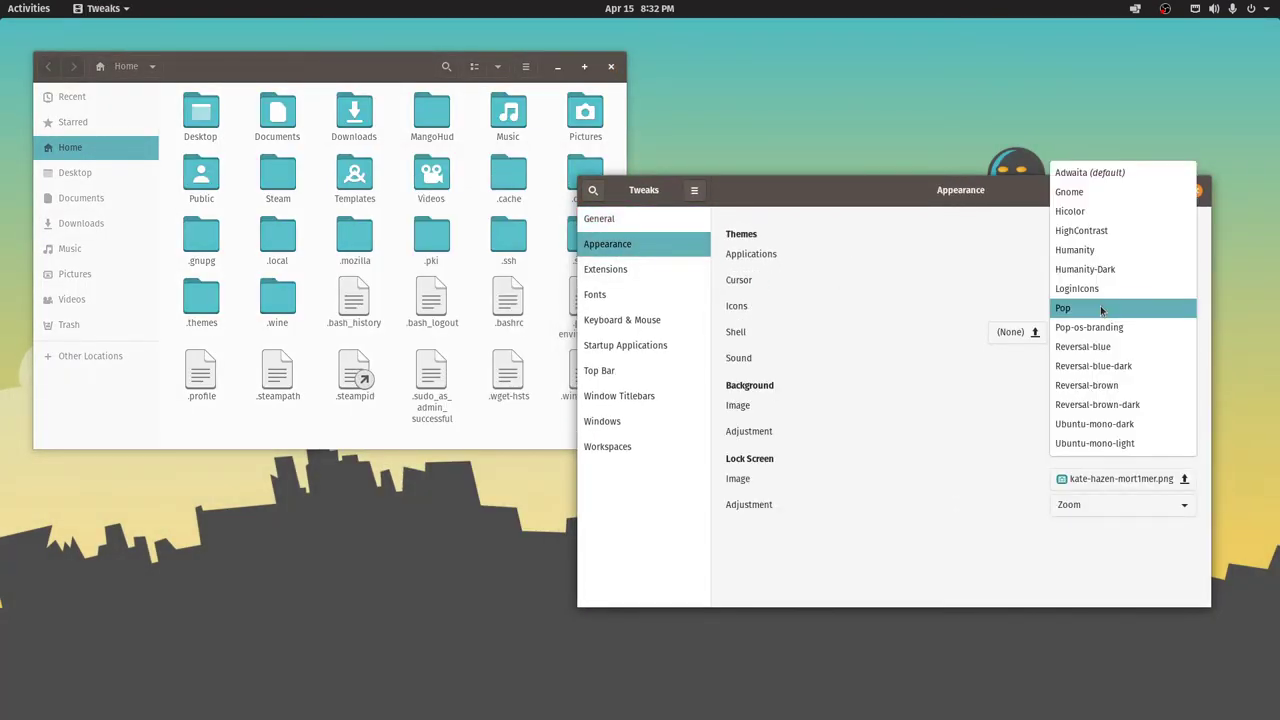
click(1100, 386)
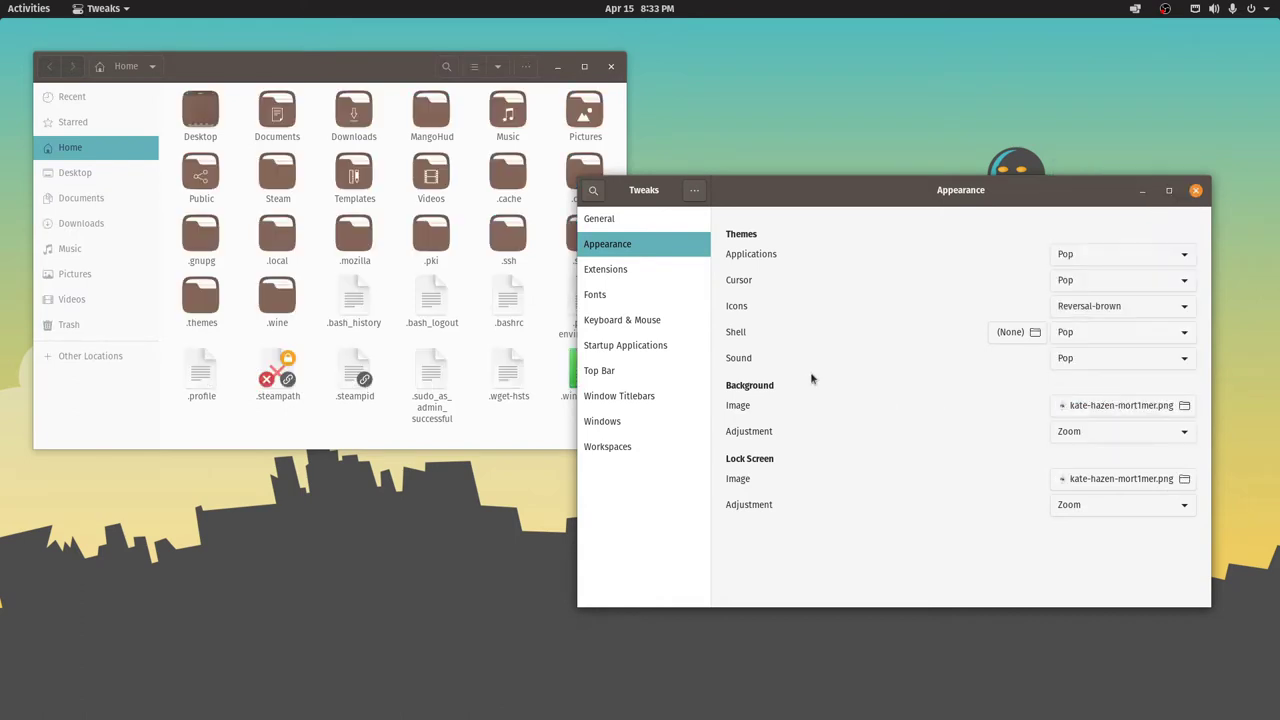
click(397, 262)
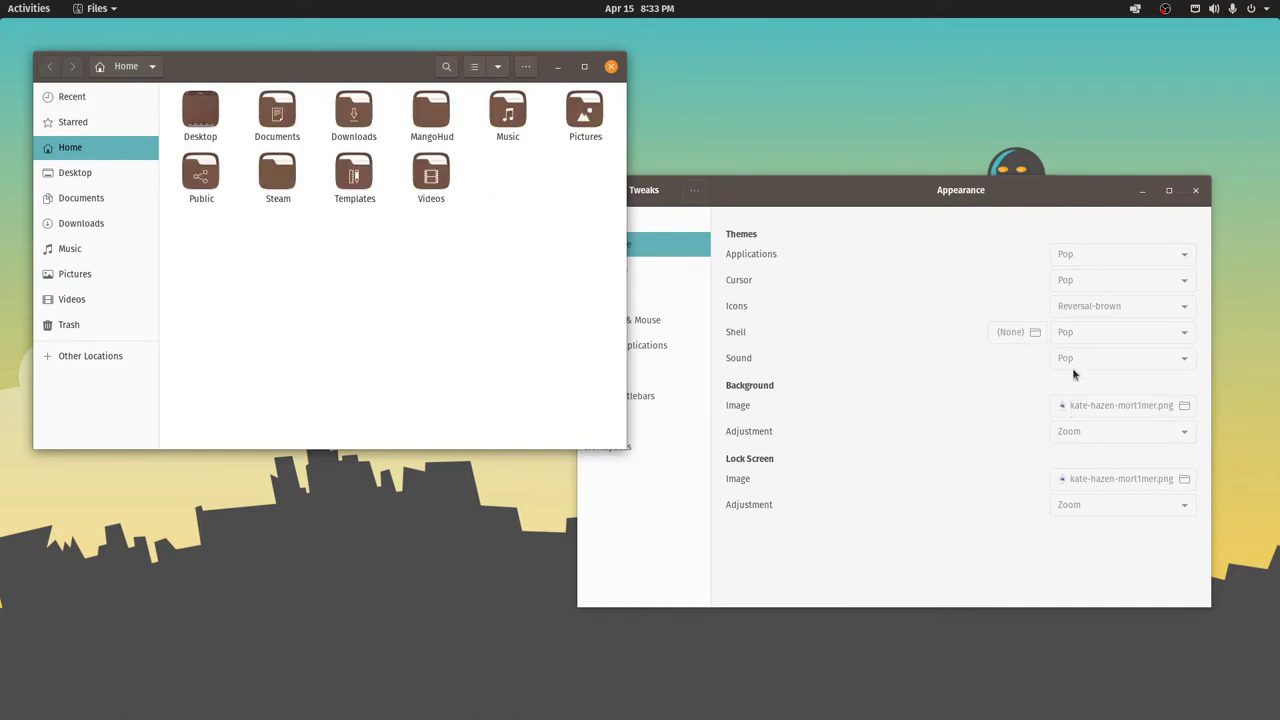
Change the icon theme to Reversal-blue and look over the other available icon themes
click(1113, 304)
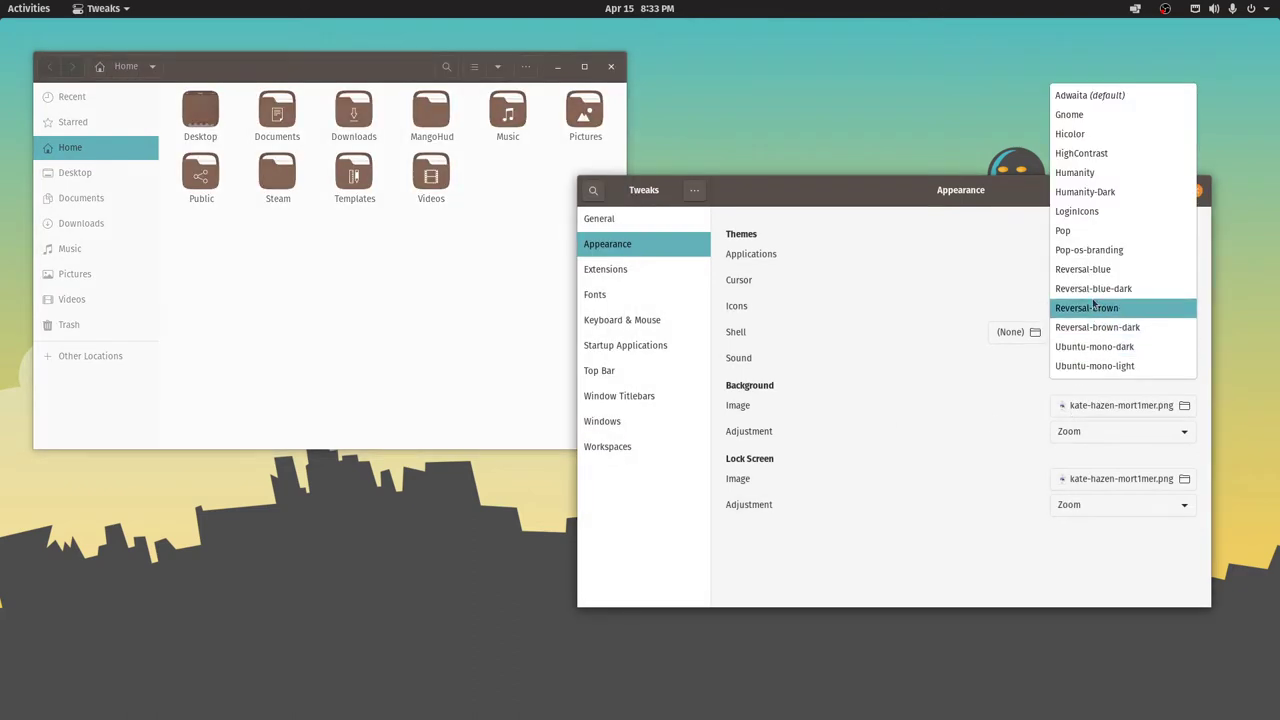
click(1087, 270)
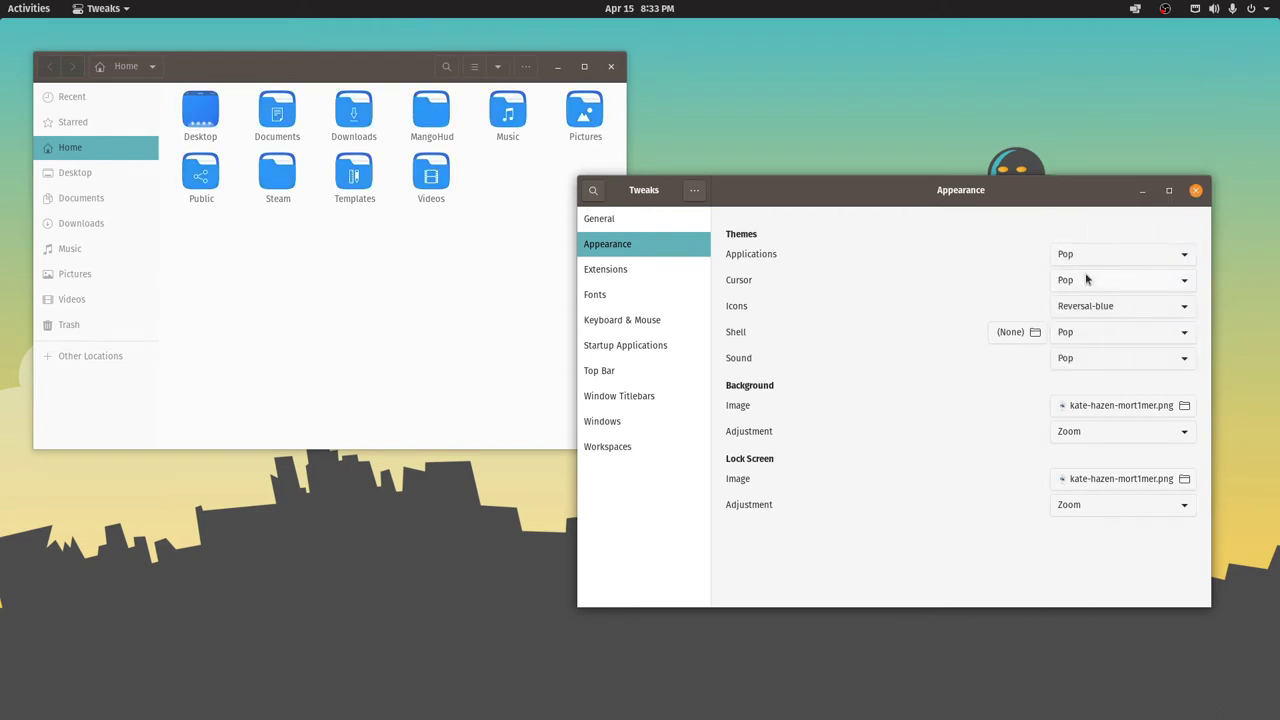
click(1079, 308)
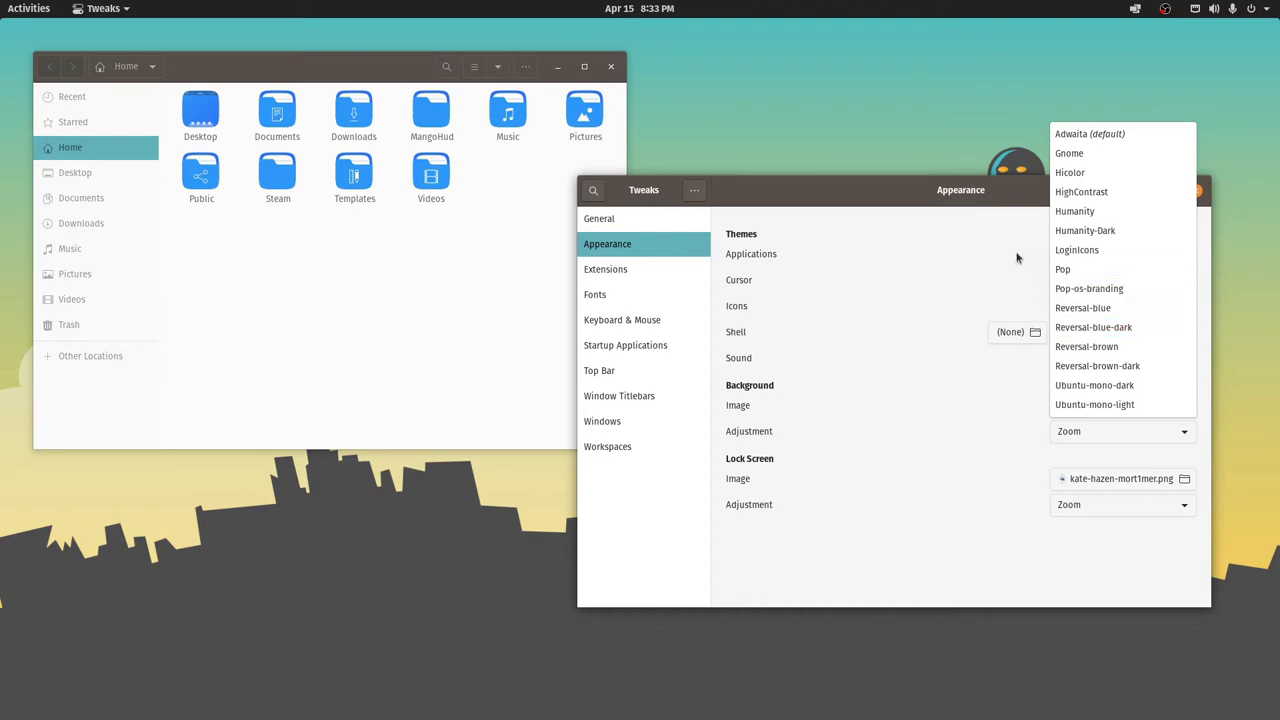
click(957, 236)
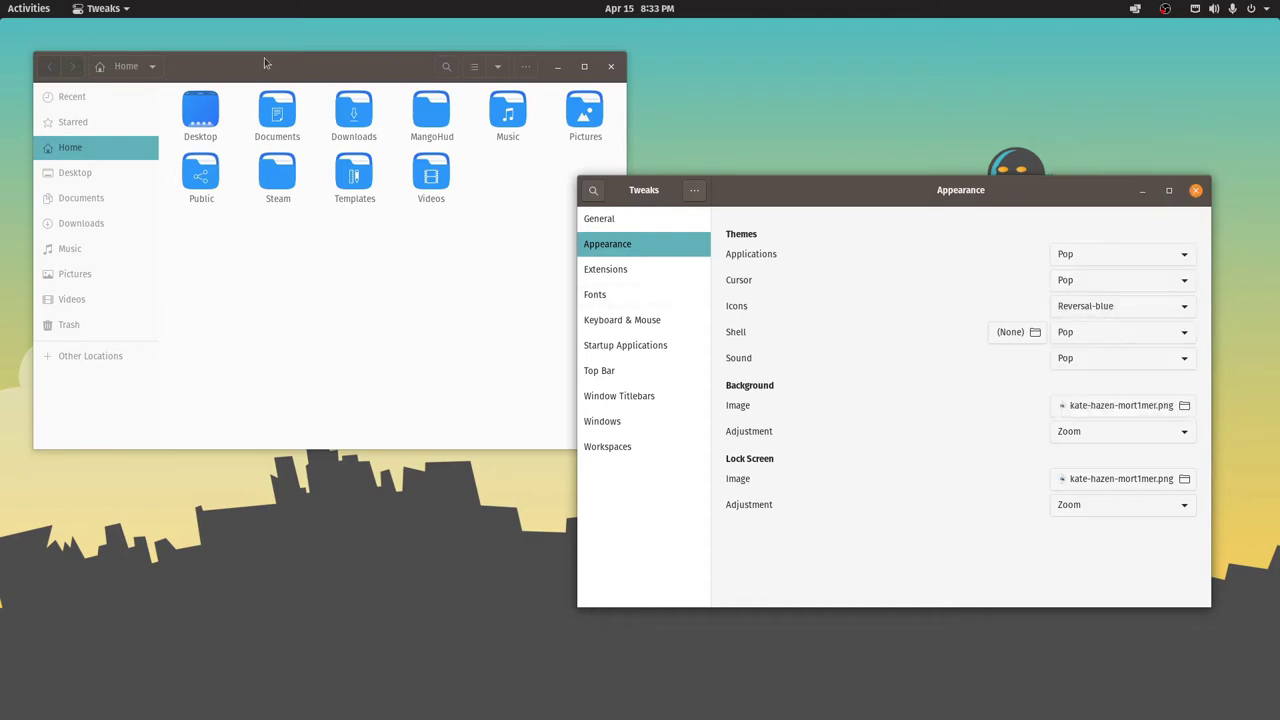
Move the file manager window slightly down and examine the restyled icons in the full application grid
drag(264, 57, 267, 149)
click(22, 9)
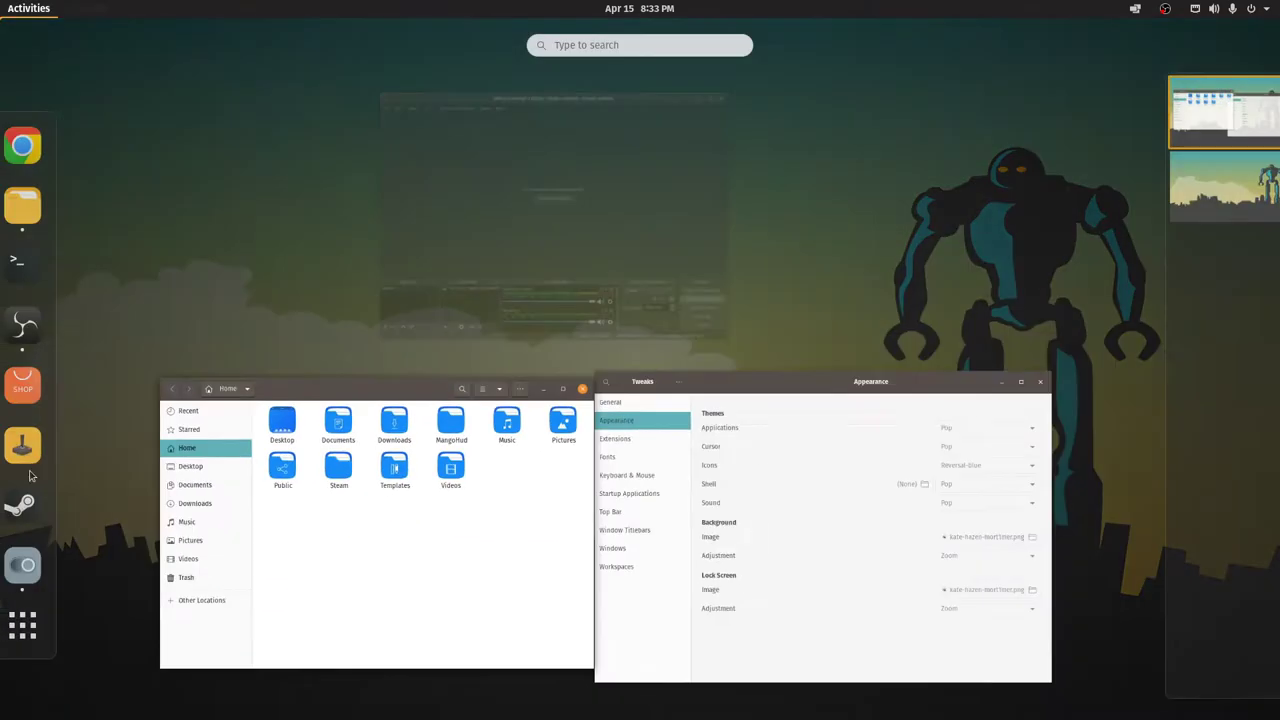
click(20, 618)
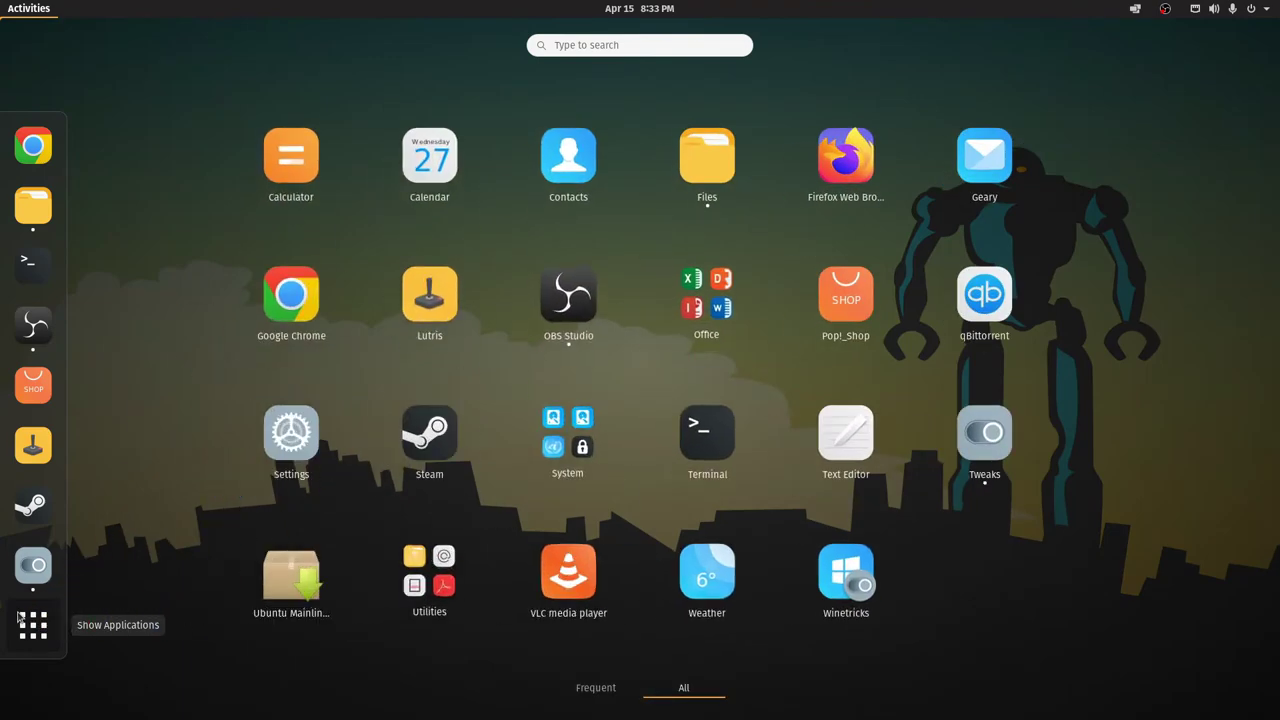
click(20, 618)
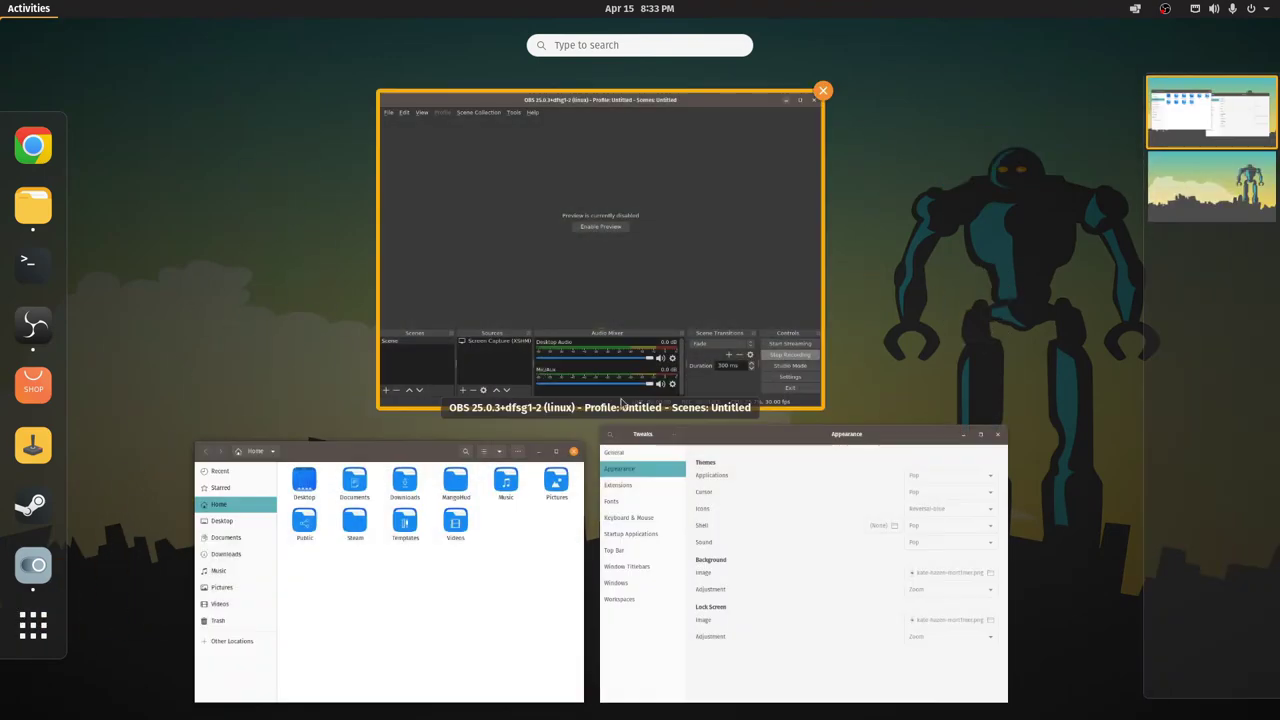
click(781, 530)
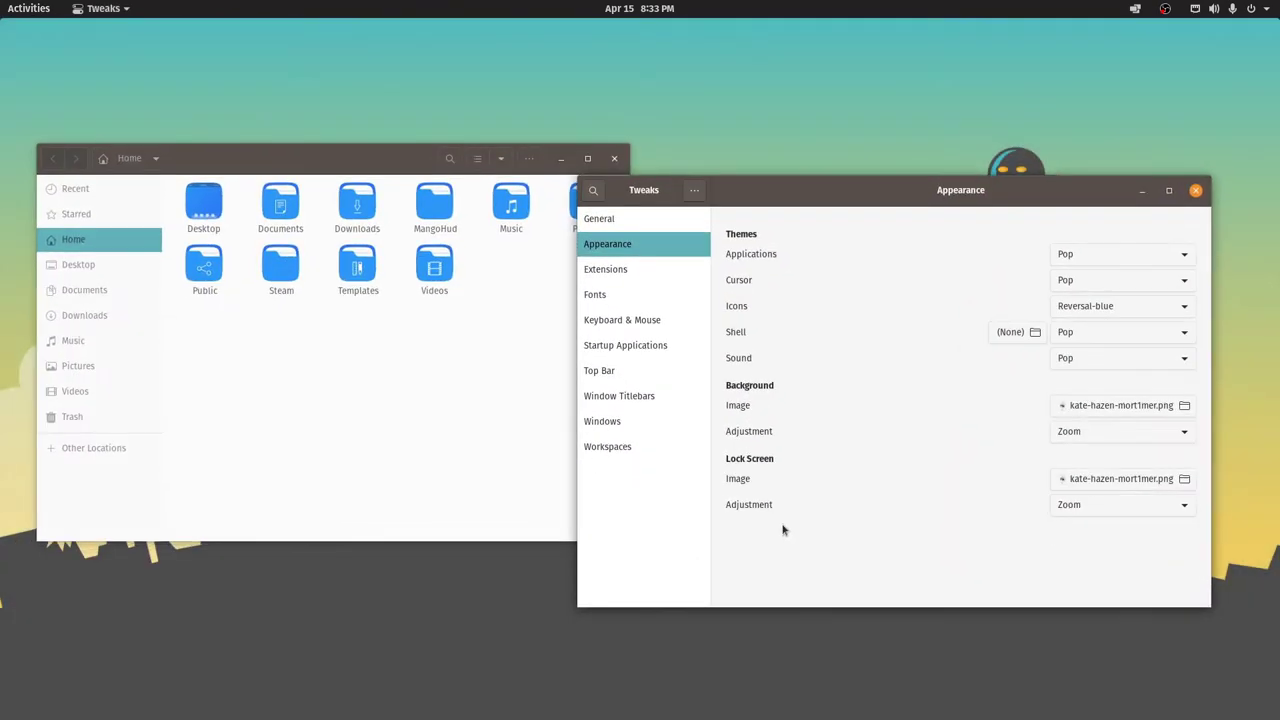
Set both the Applications and Shell themes to MateriaYaru and check the restyled activities overview
click(1128, 257)
click(1105, 199)
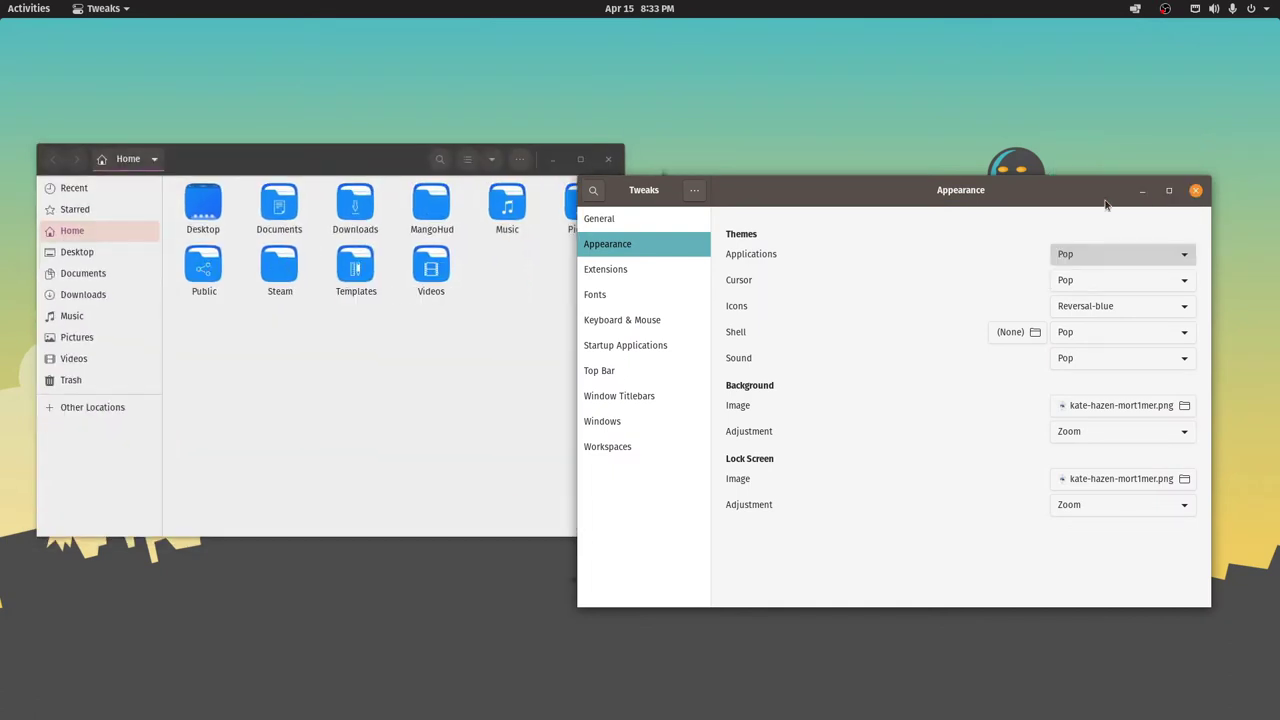
click(1114, 256)
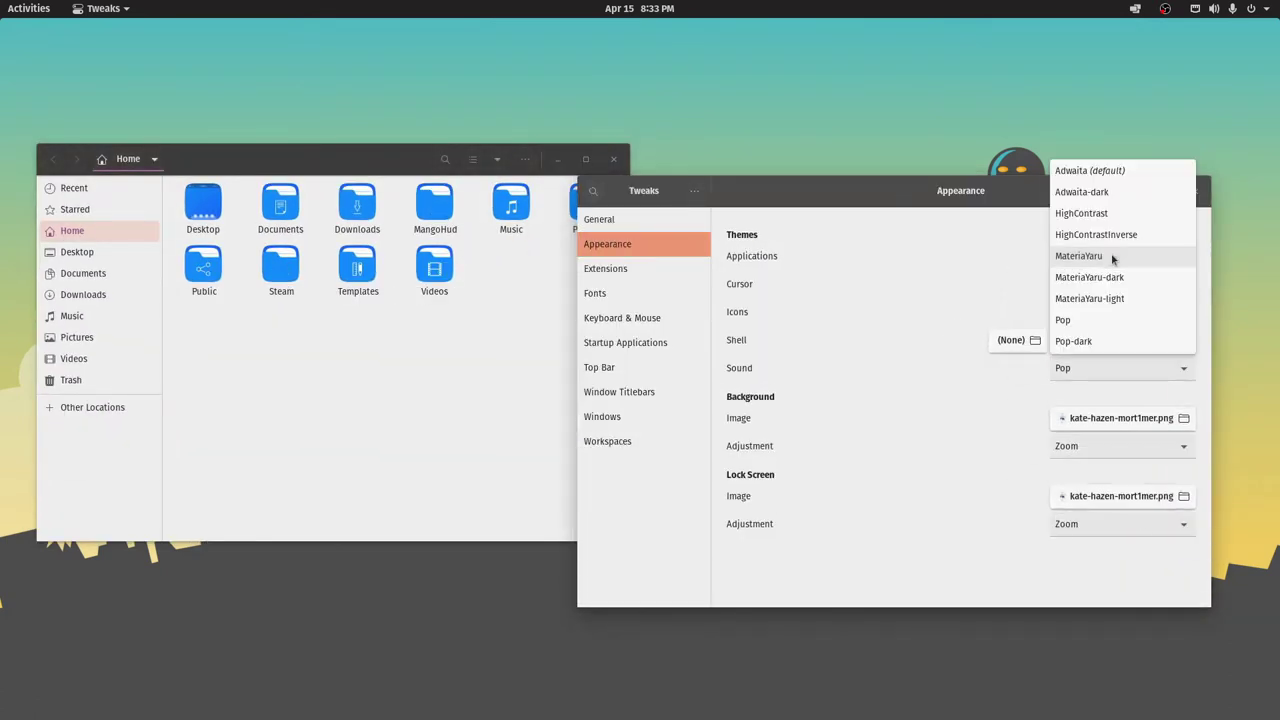
click(1110, 256)
click(1109, 336)
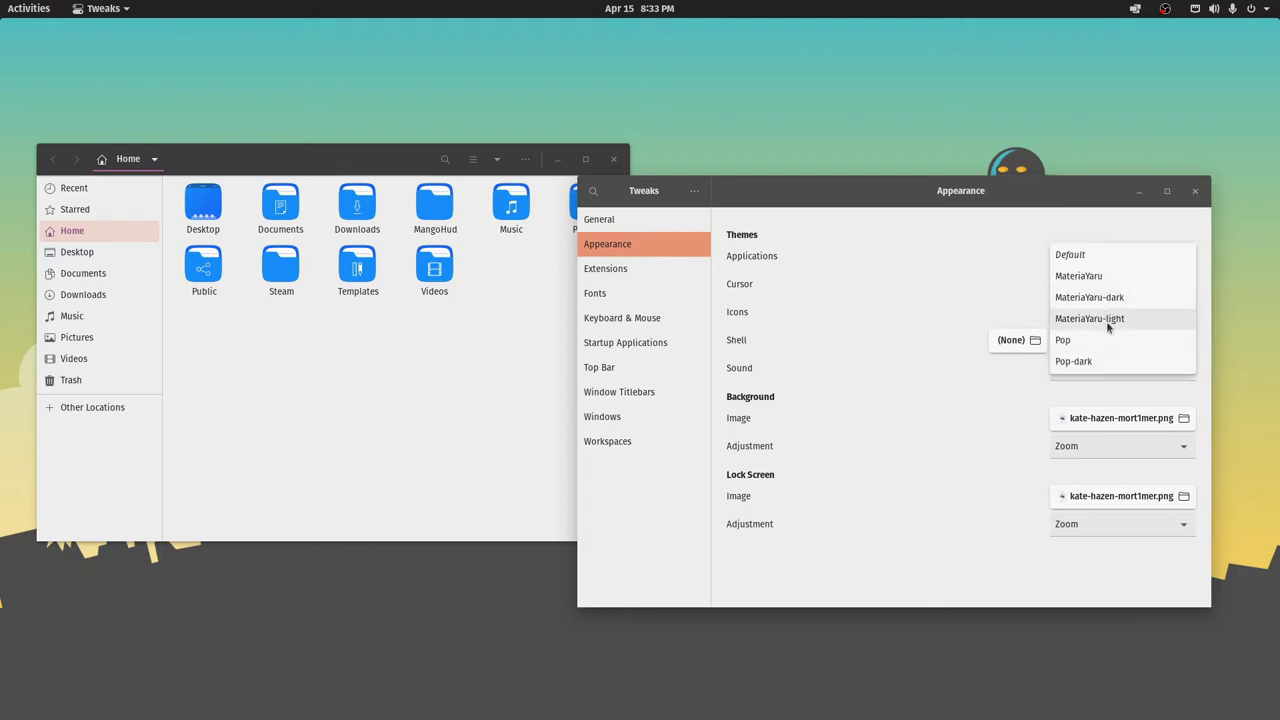
click(1090, 276)
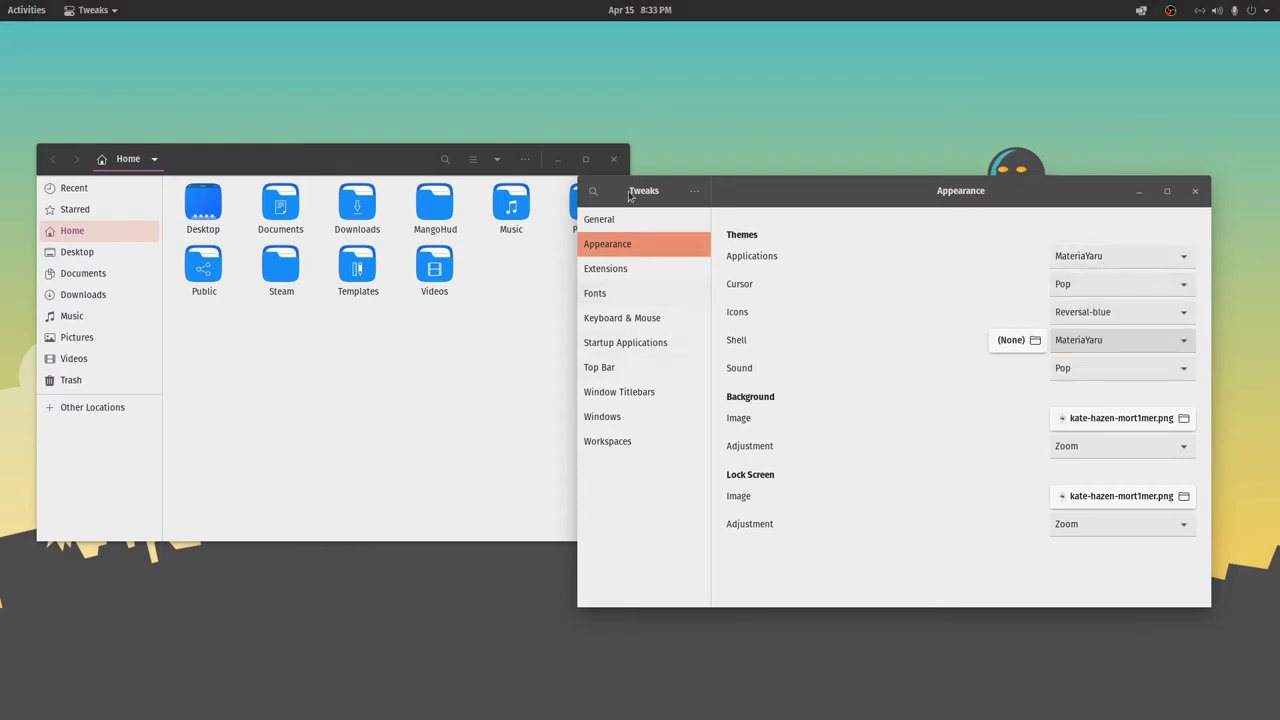
click(28, 8)
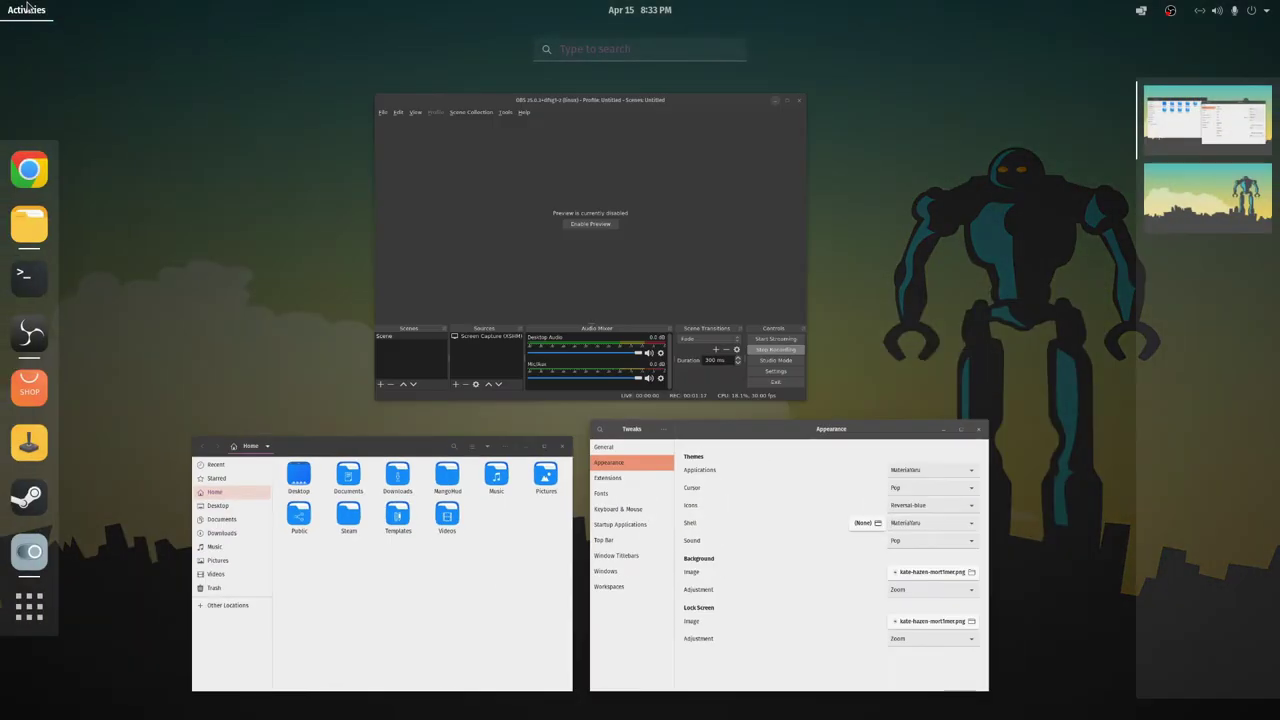
click(26, 8)
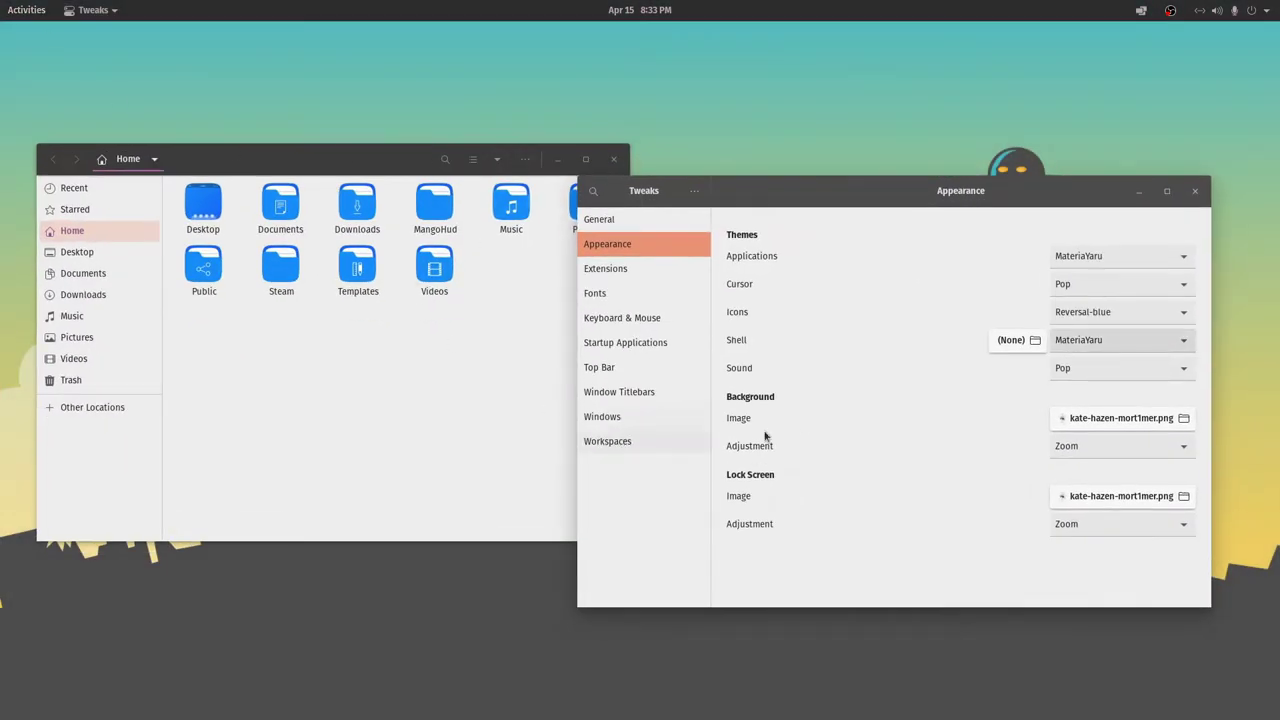
Close the file manager and move the Tweaks window to the middle of the desktop
drag(870, 179, 886, 141)
click(251, 168)
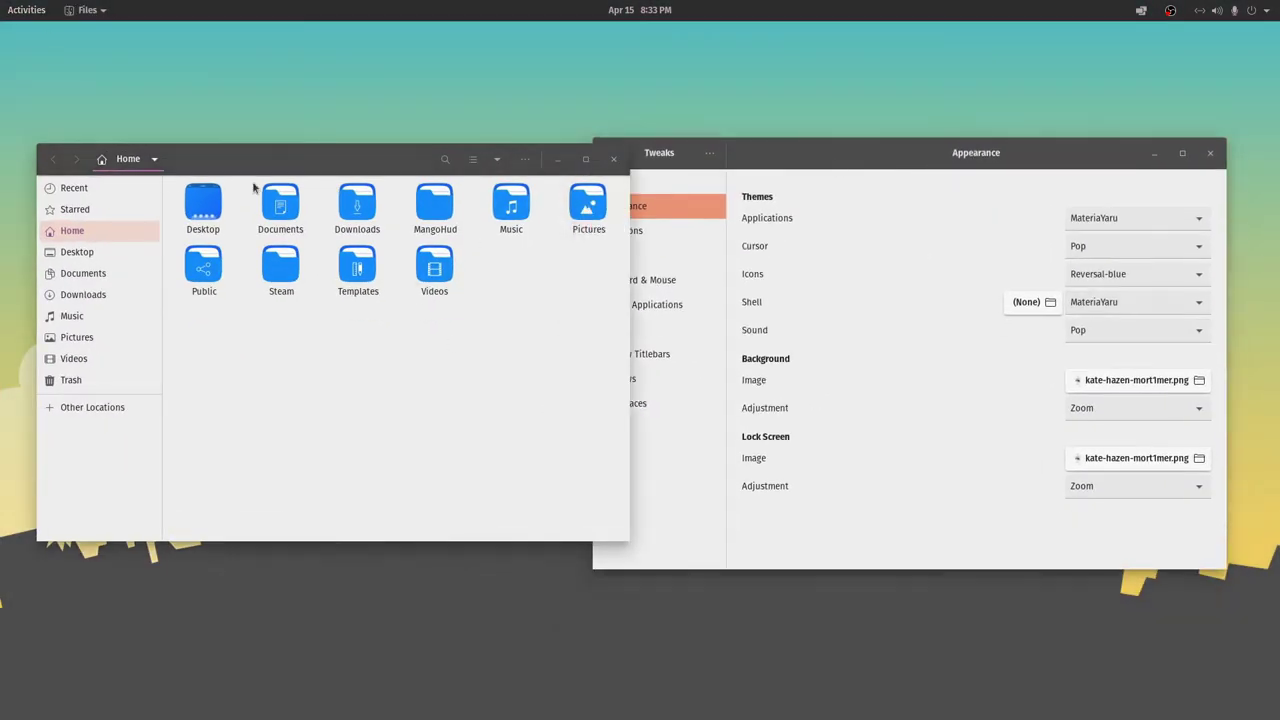
drag(458, 167, 449, 189)
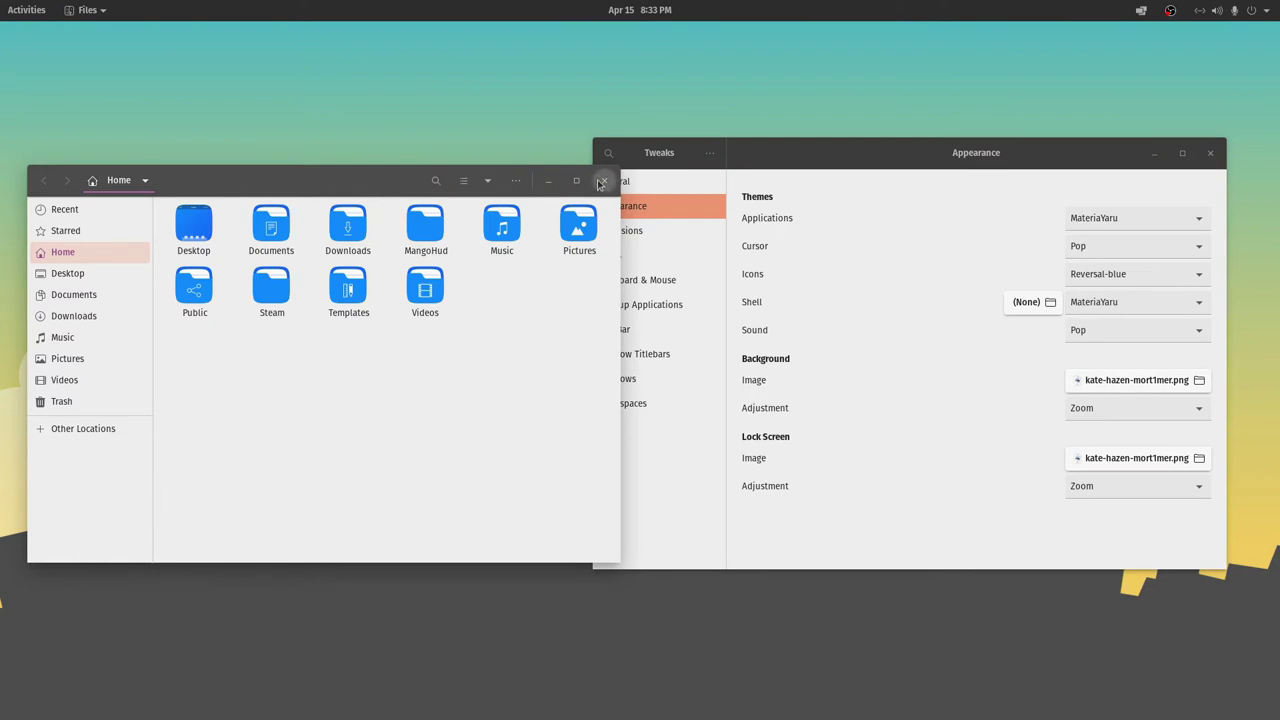
click(601, 181)
drag(1031, 155, 764, 159)
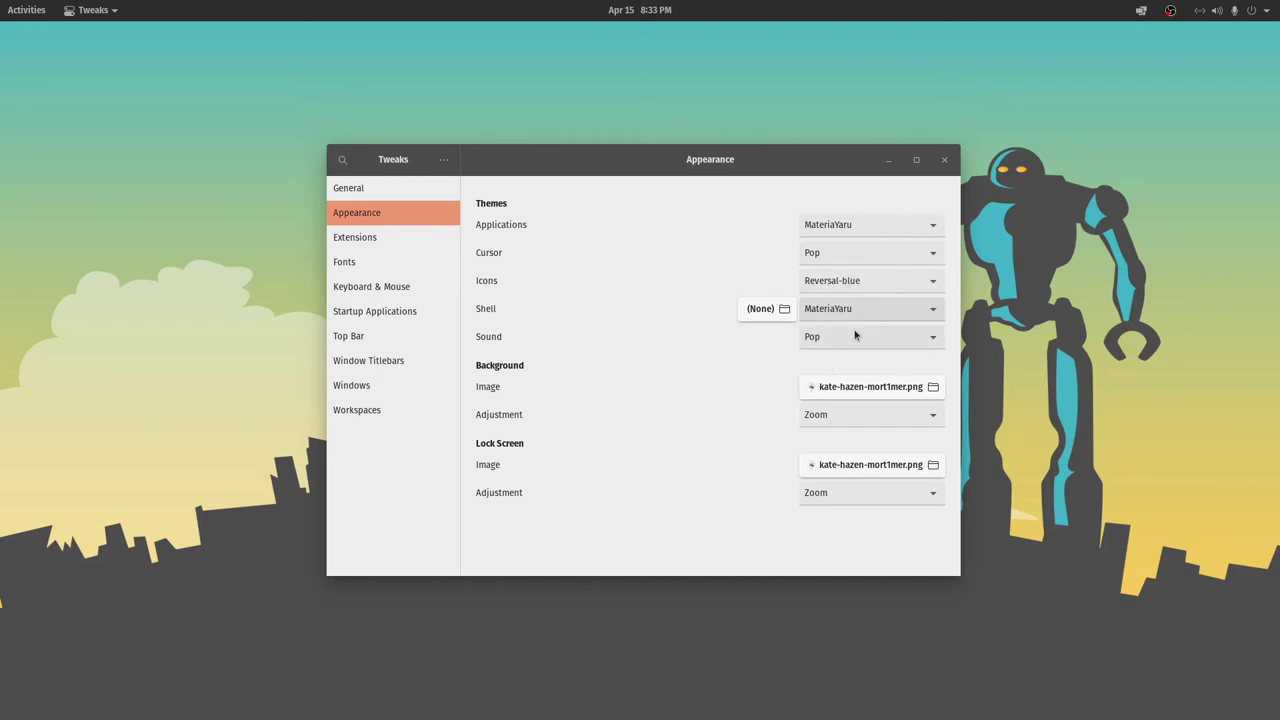
Enable the Floating dock extension and open its settings
click(368, 243)
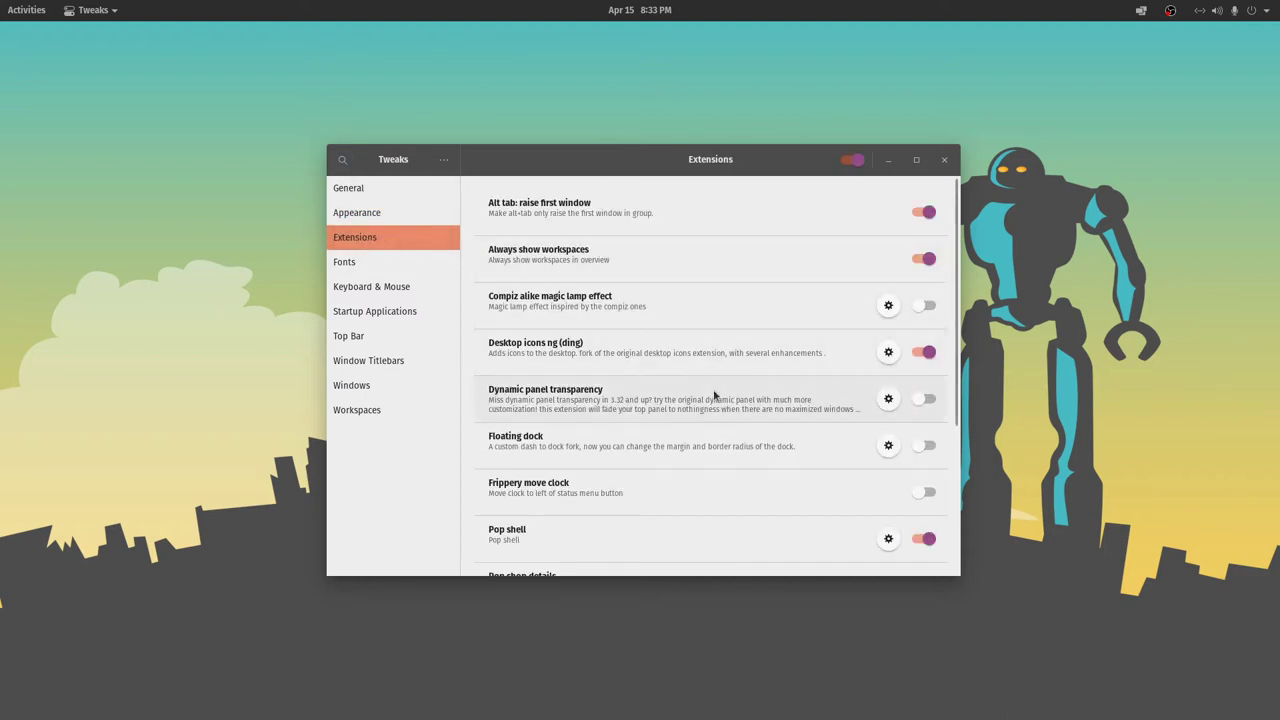
click(926, 447)
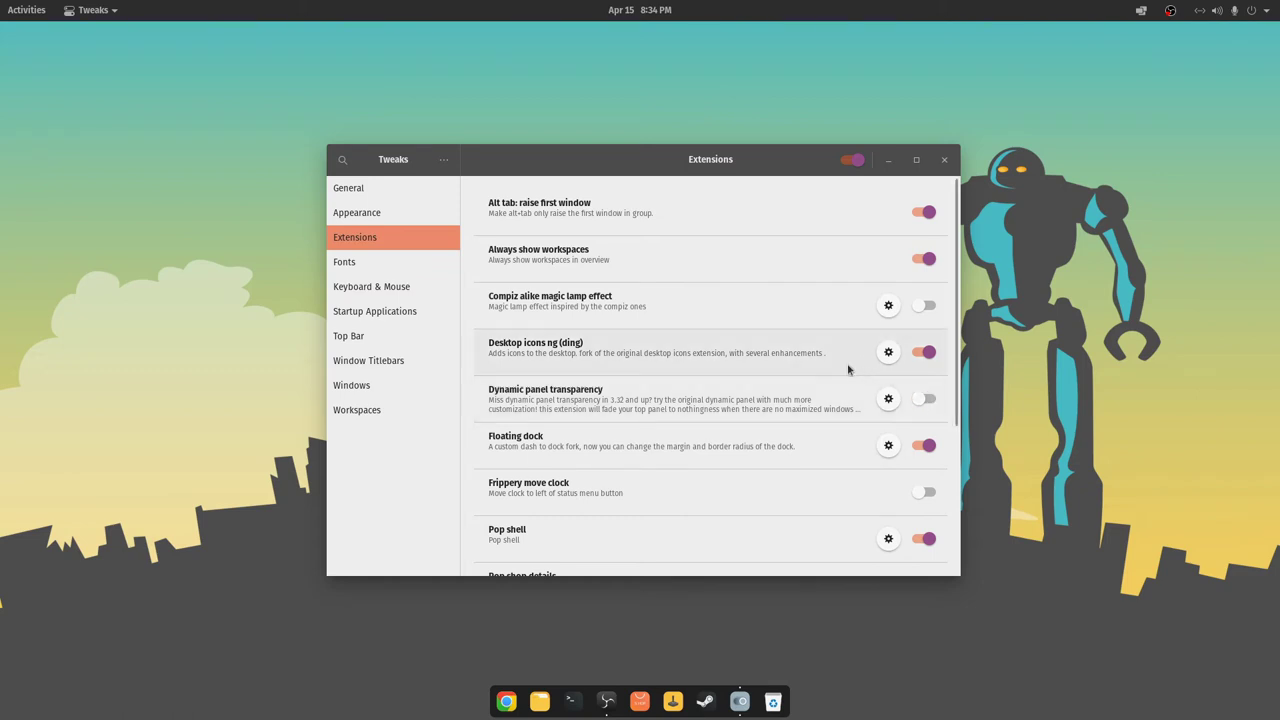
click(888, 445)
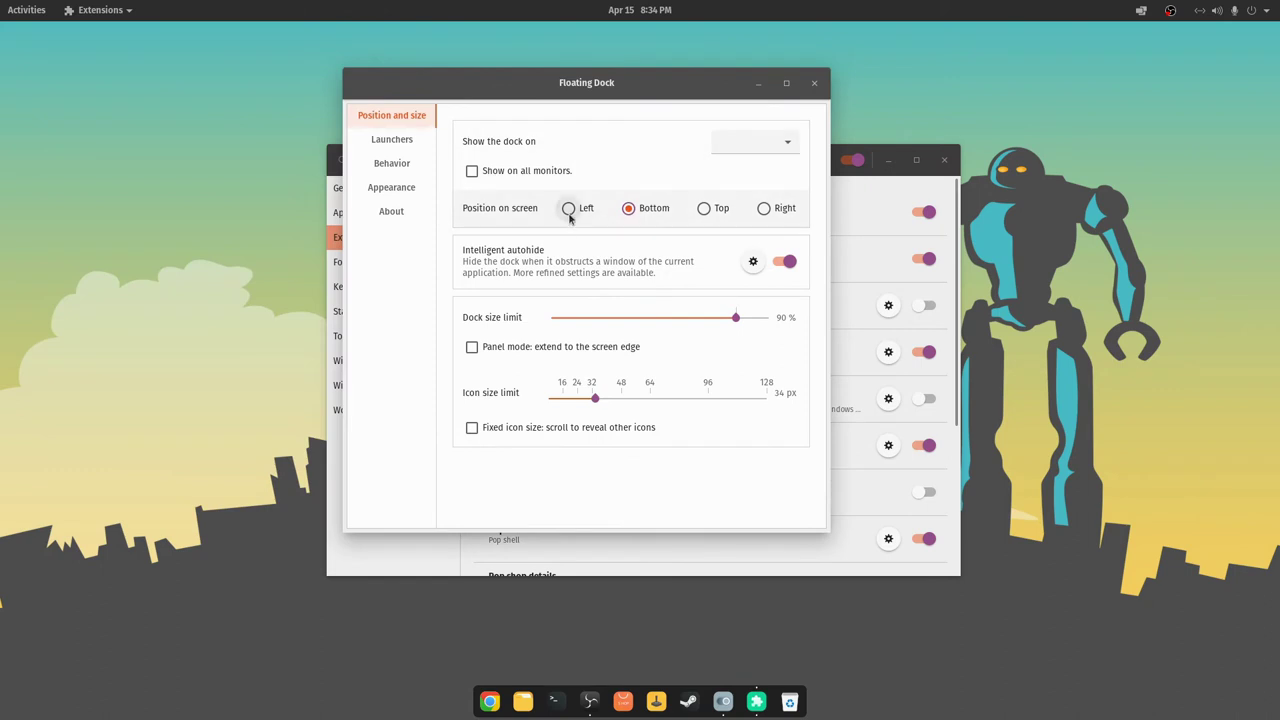
Compare the Left and Bottom dock positions, and set the dock's position on screen to Left
click(568, 208)
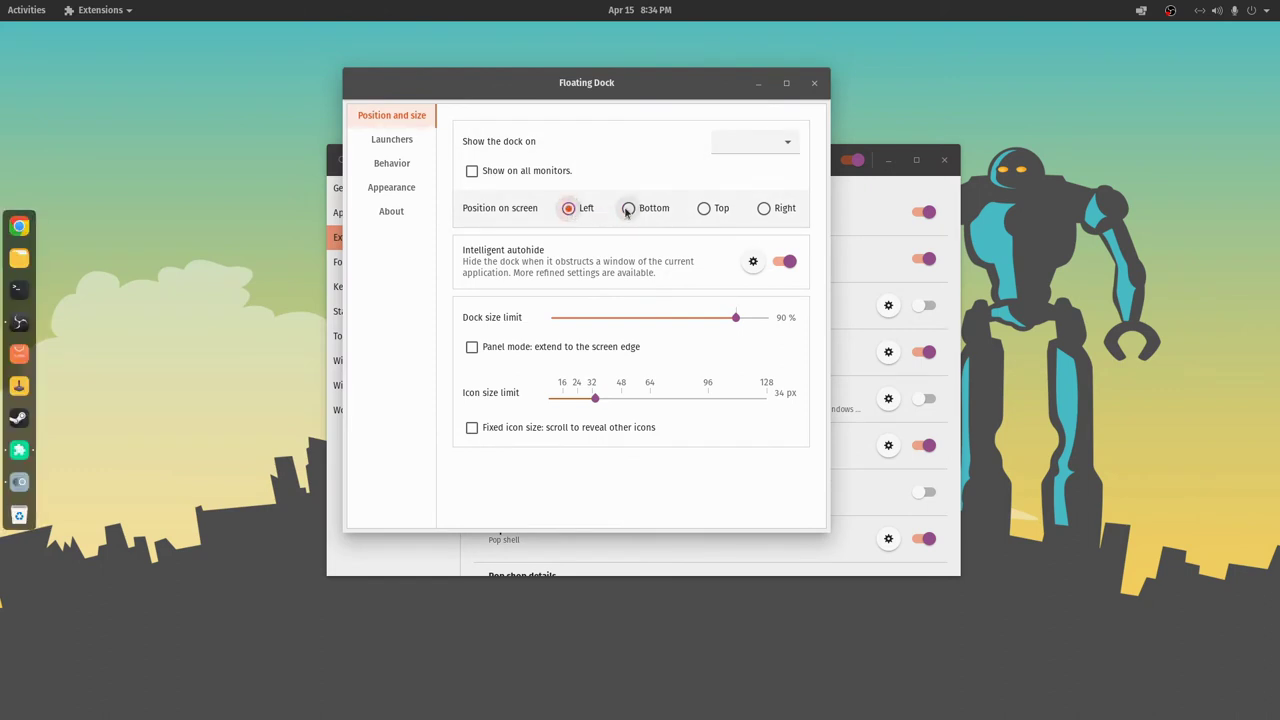
click(628, 208)
click(568, 208)
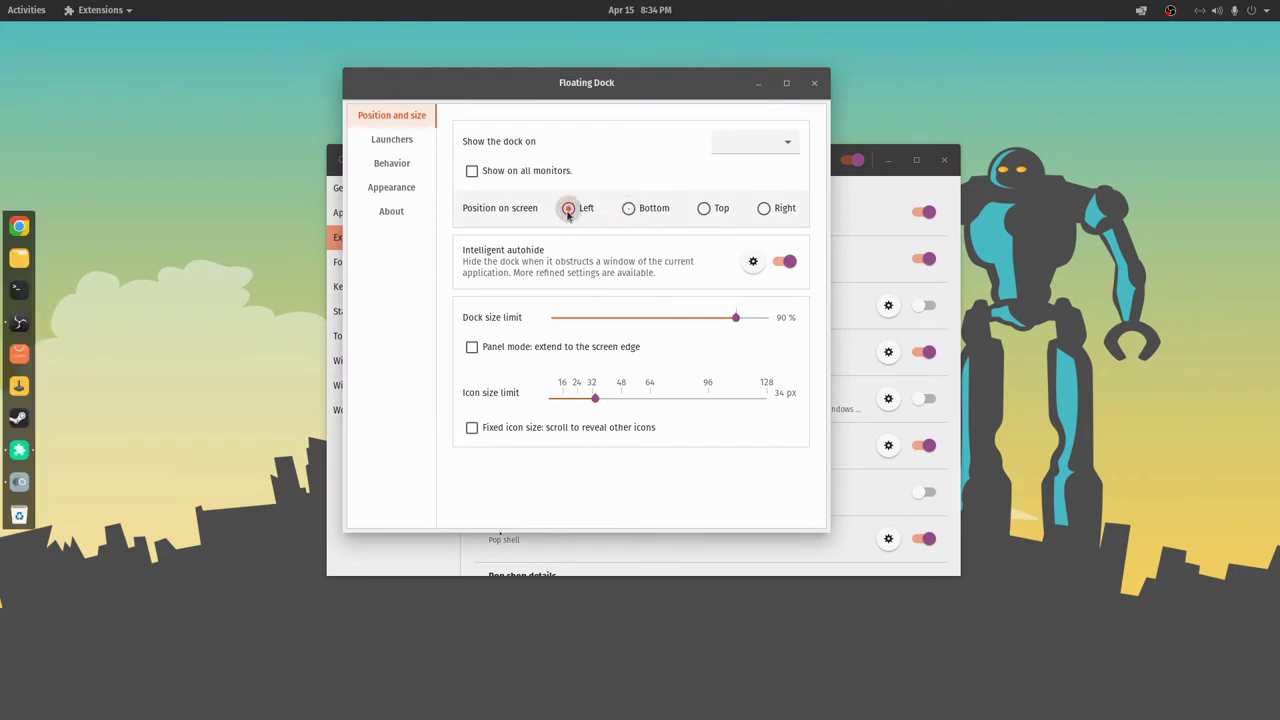
Set the dock's position on screen to Bottom and close the Floating Dock settings
click(628, 208)
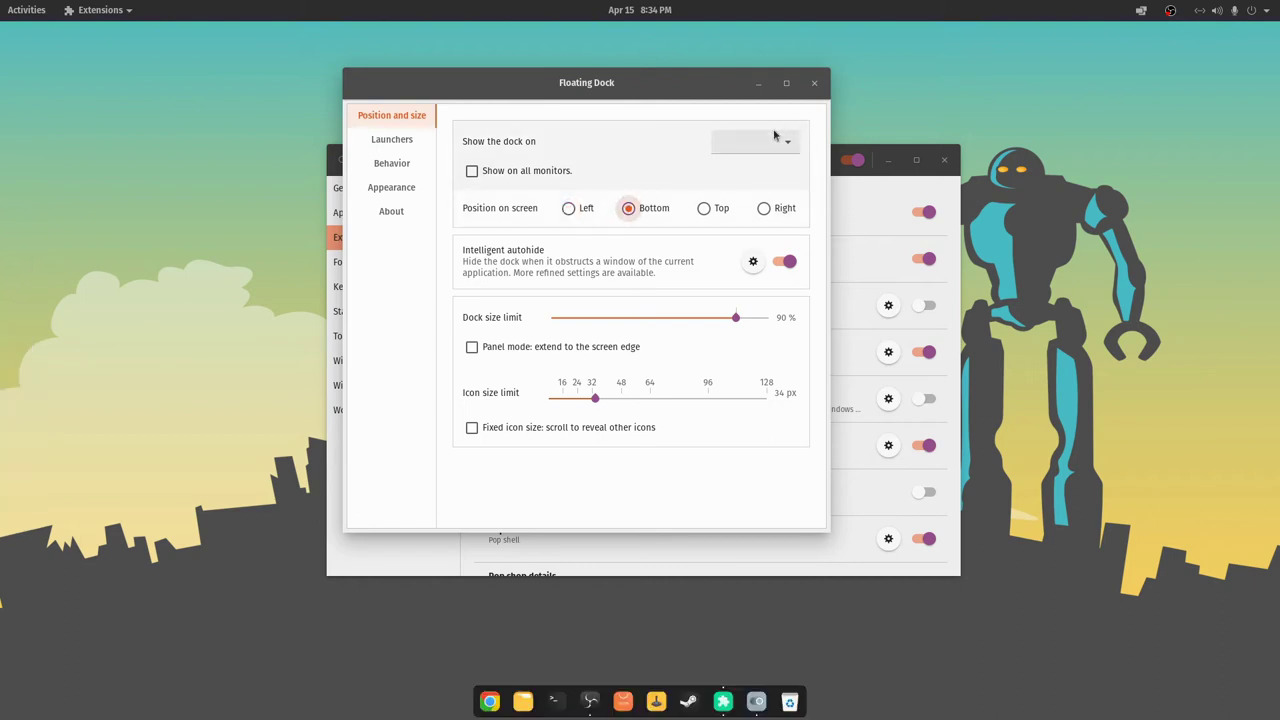
click(814, 83)
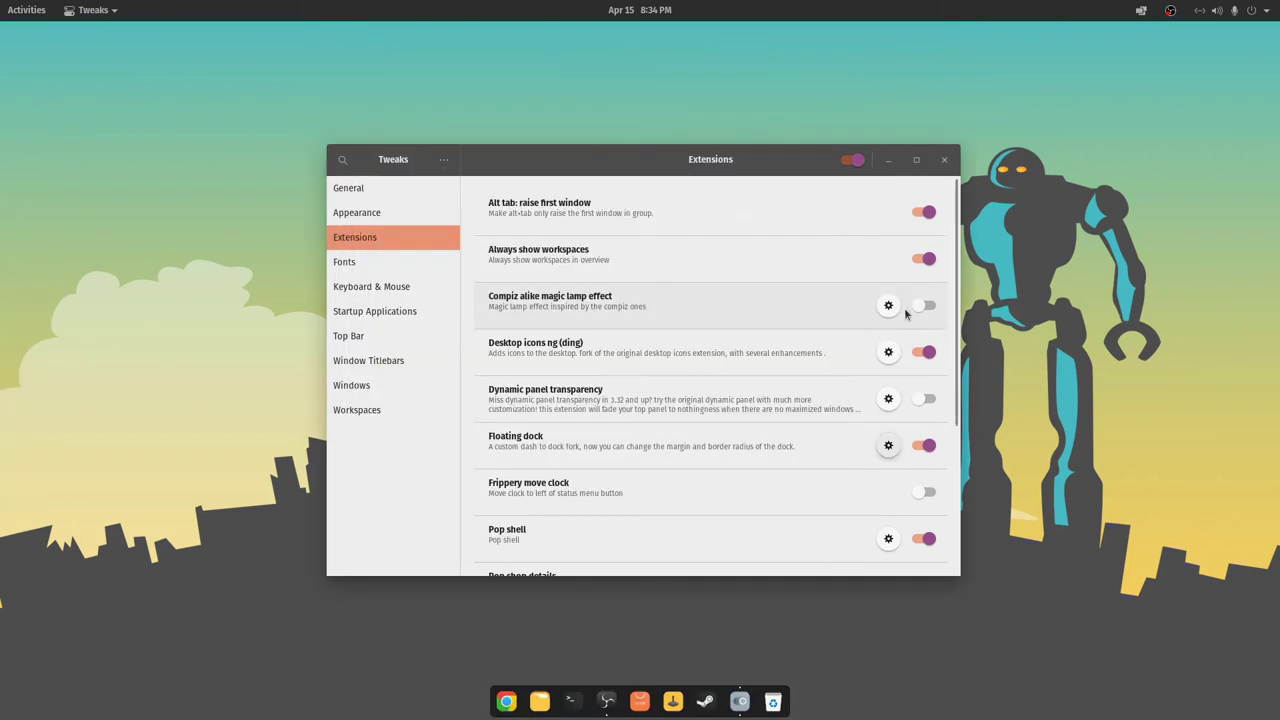
Enable the Compiz alike magic lamp effect extension and test it by minimizing and restoring the Tweaks window
click(888, 159)
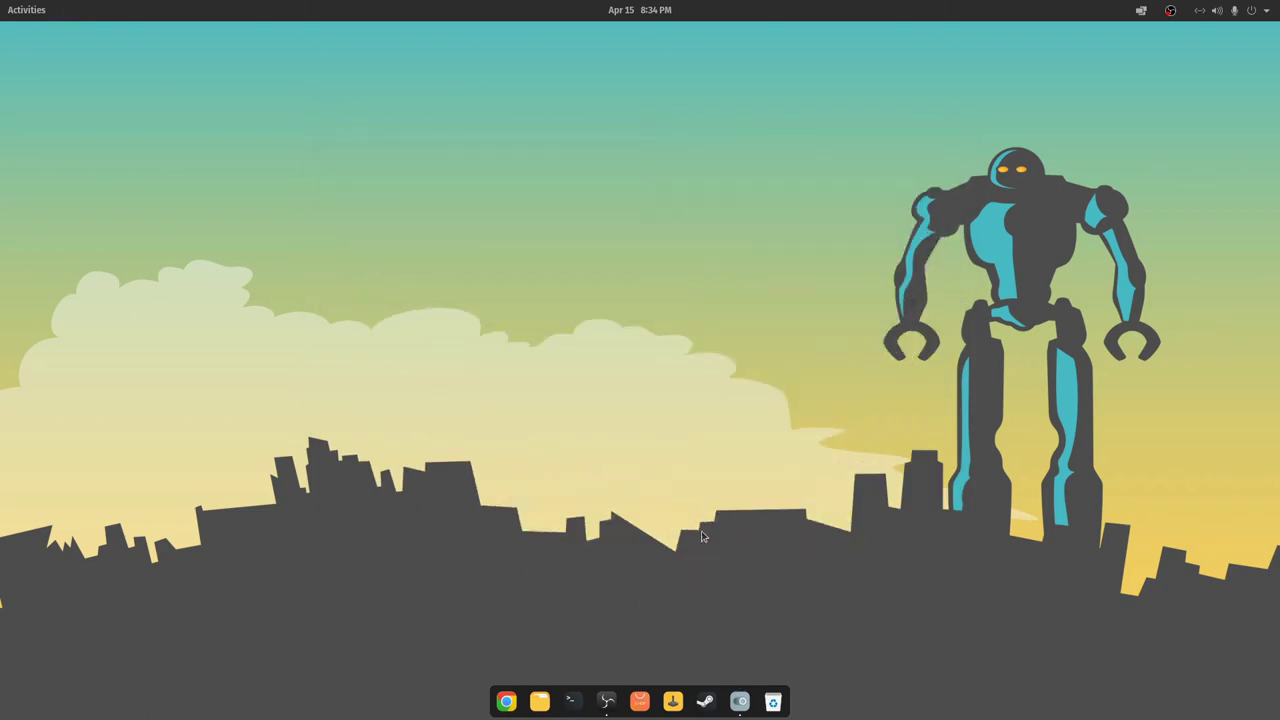
click(740, 701)
click(888, 163)
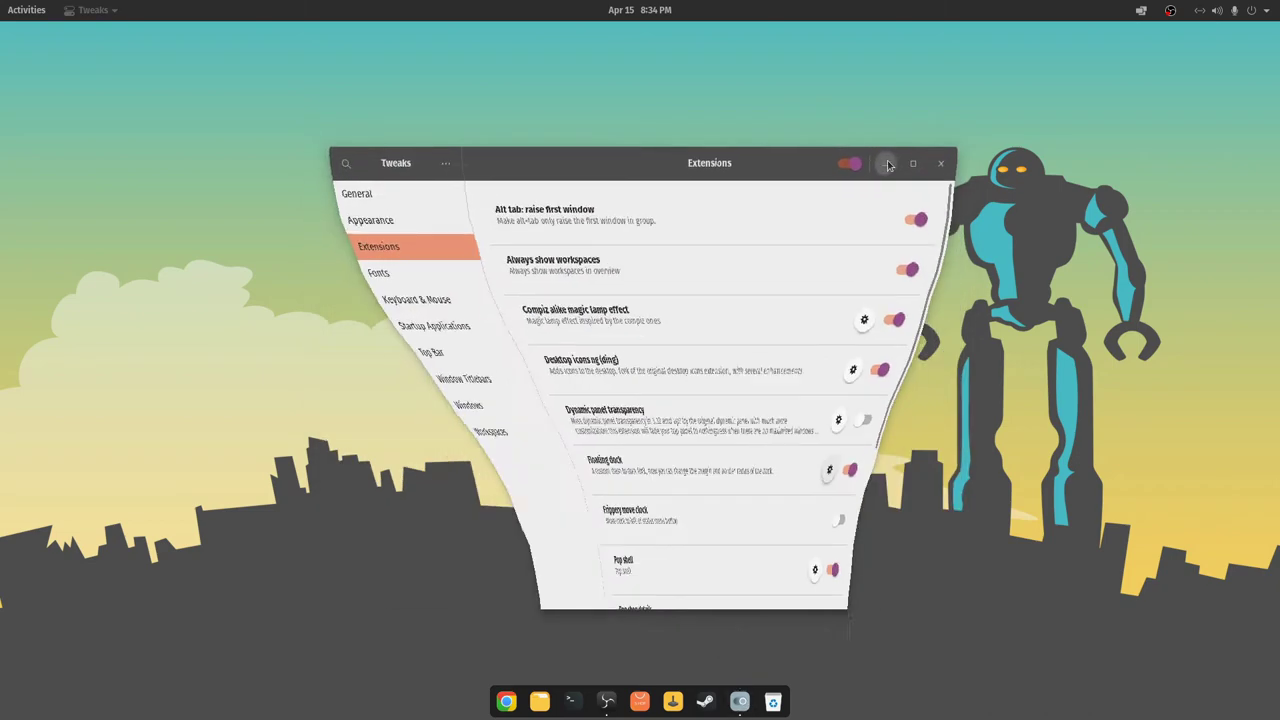
click(740, 701)
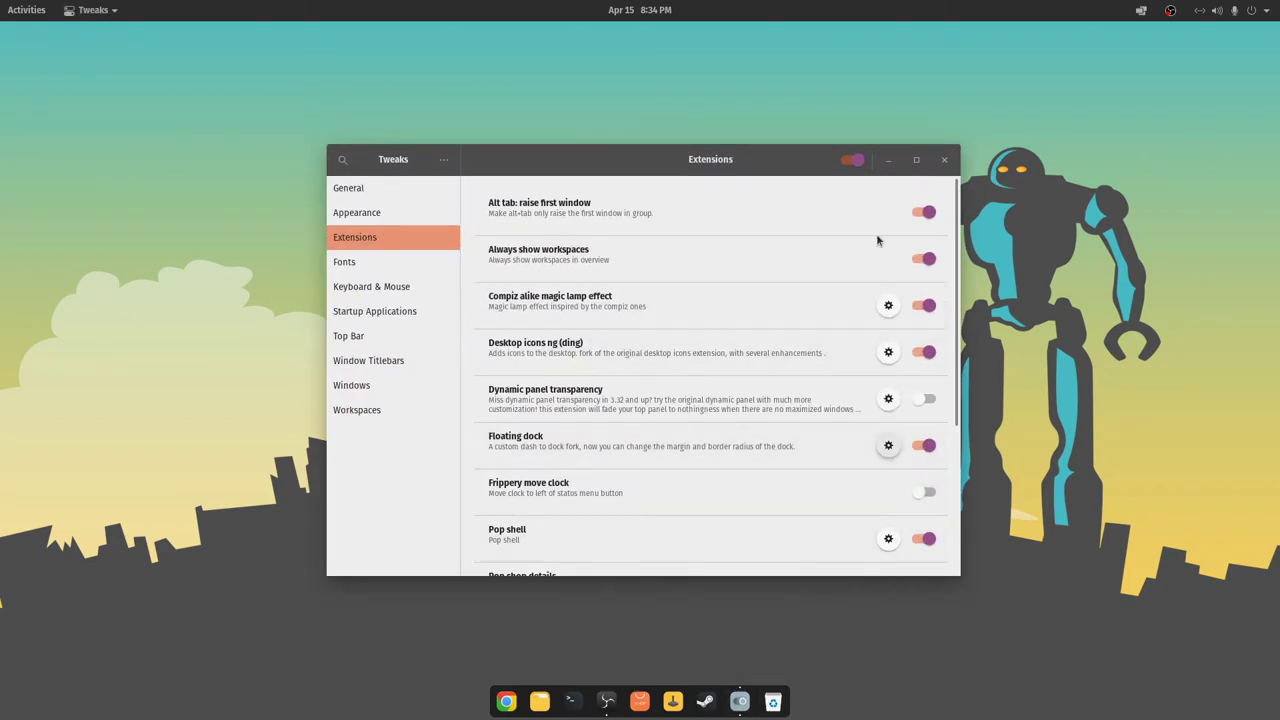
Enable the Dynamic panel transparency, Frippery move clock and Vitals extensions
click(928, 400)
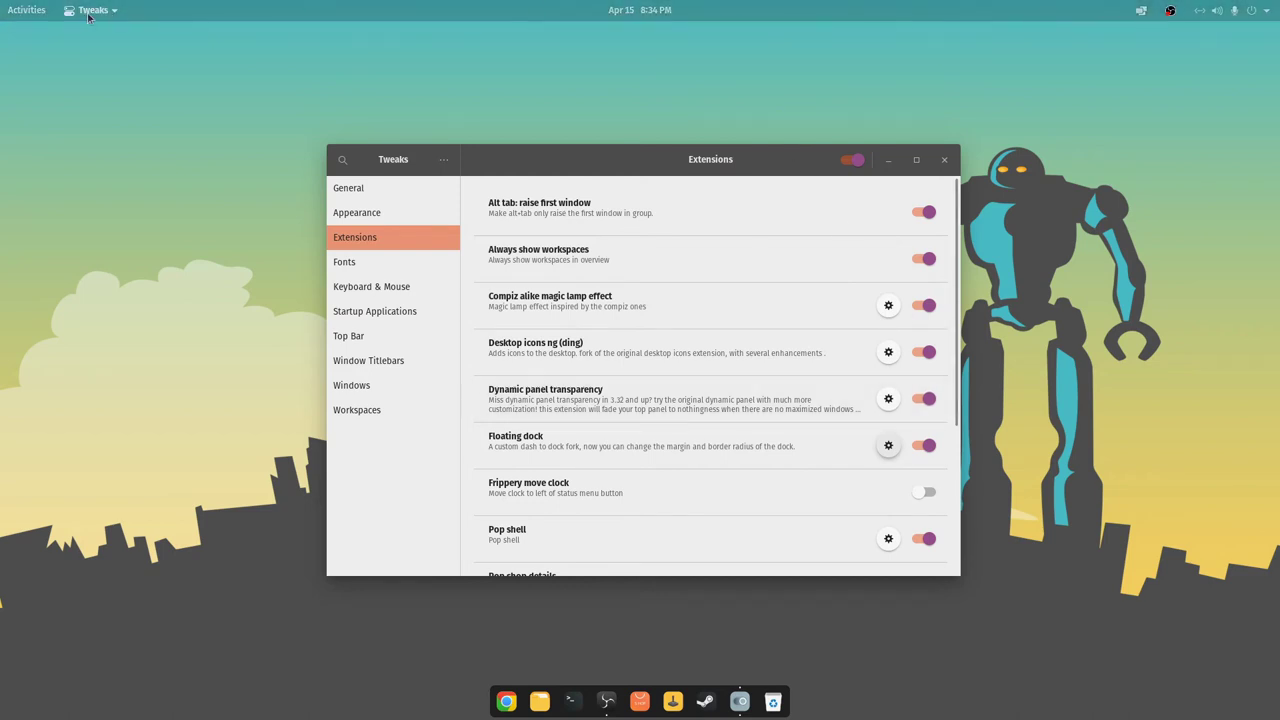
click(922, 491)
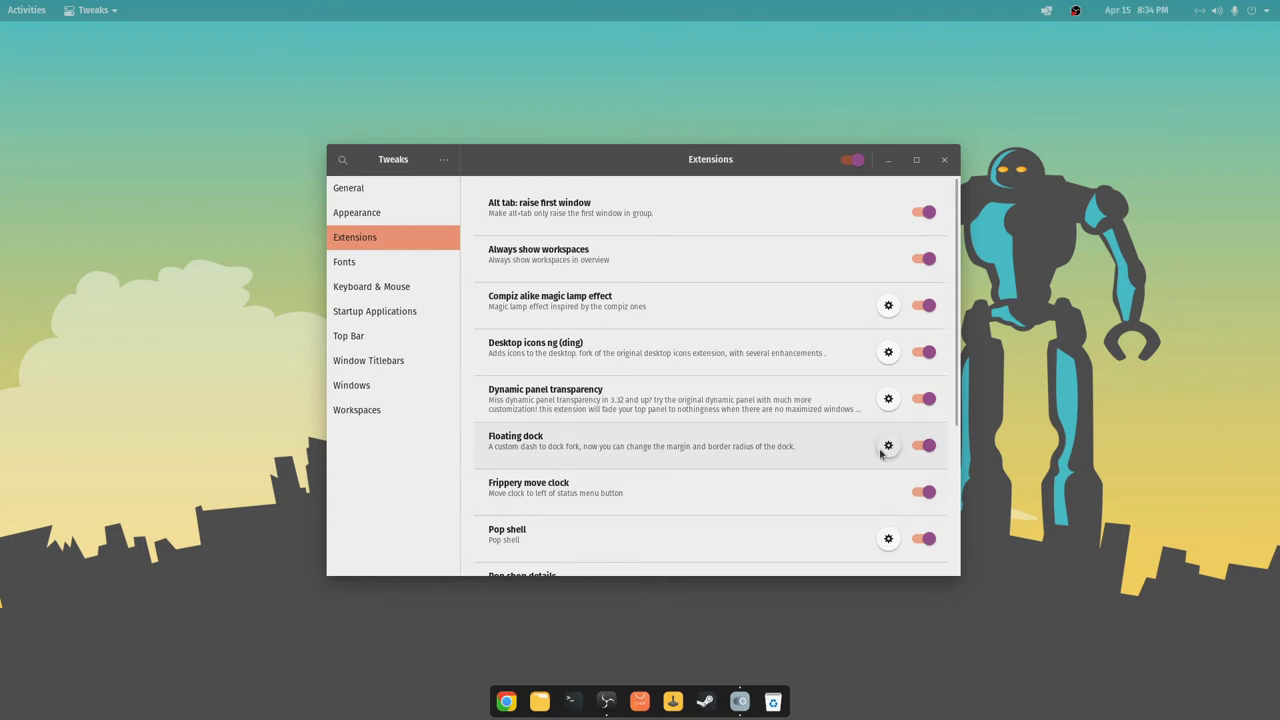
scroll(880, 453, down, 5)
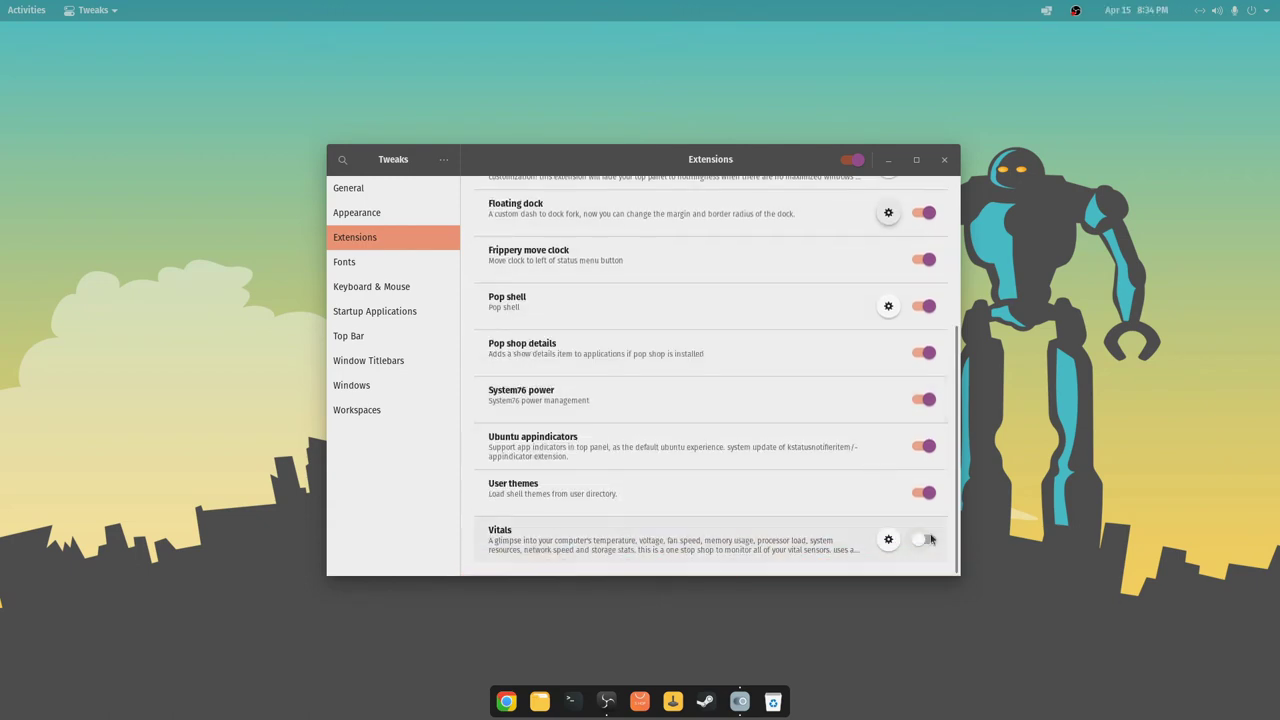
click(930, 540)
Examine the sensor categories in the Vitals monitor, expanding and collapsing the Temperature readings
click(1024, 12)
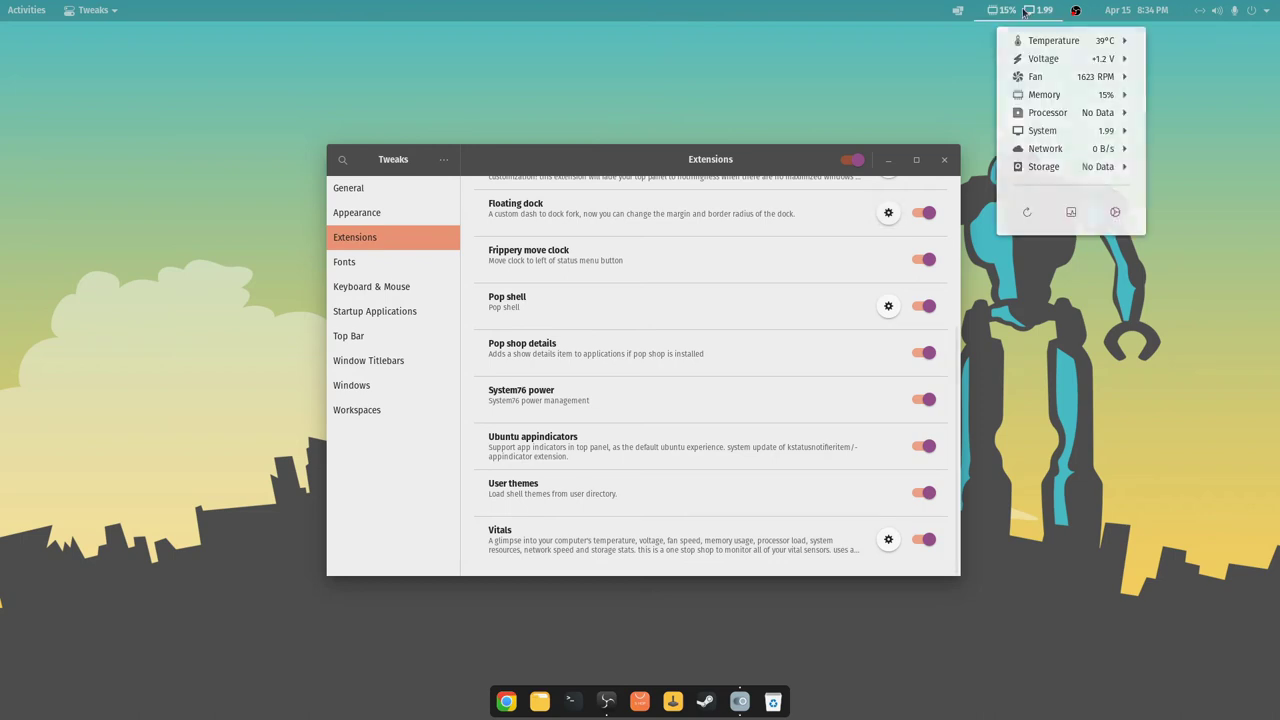
click(1042, 43)
click(1046, 46)
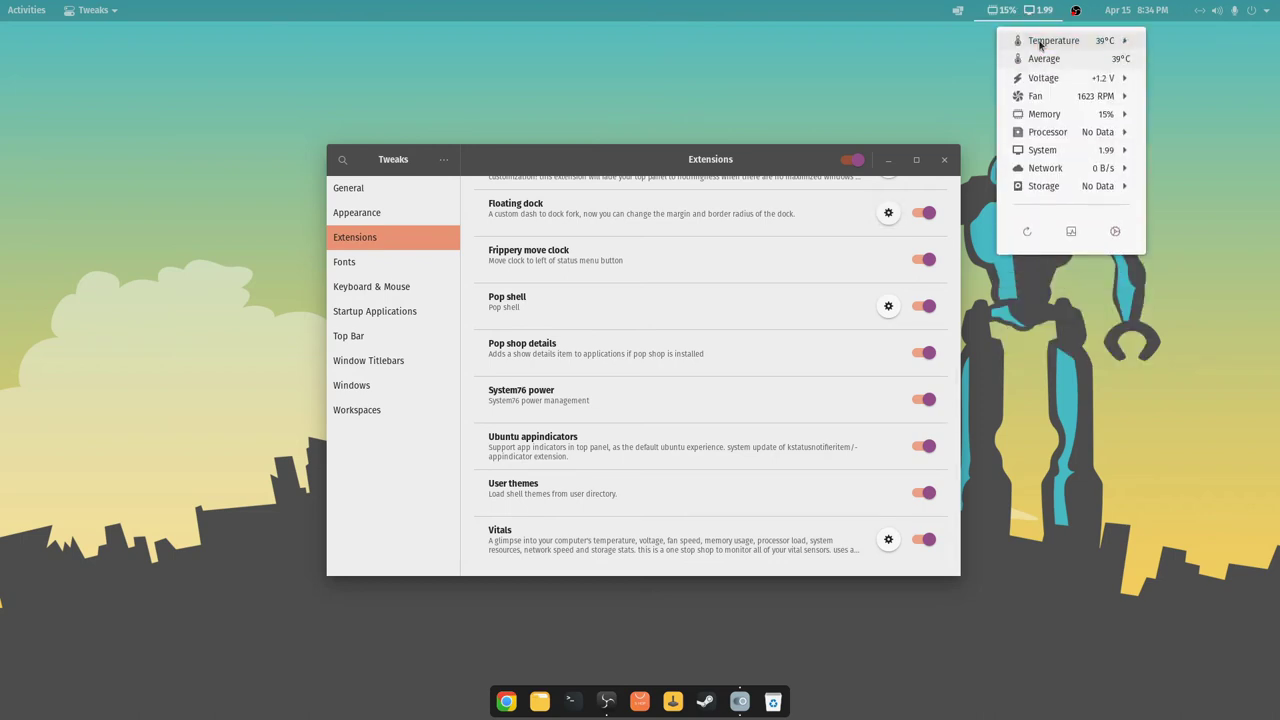
click(1051, 51)
click(1051, 48)
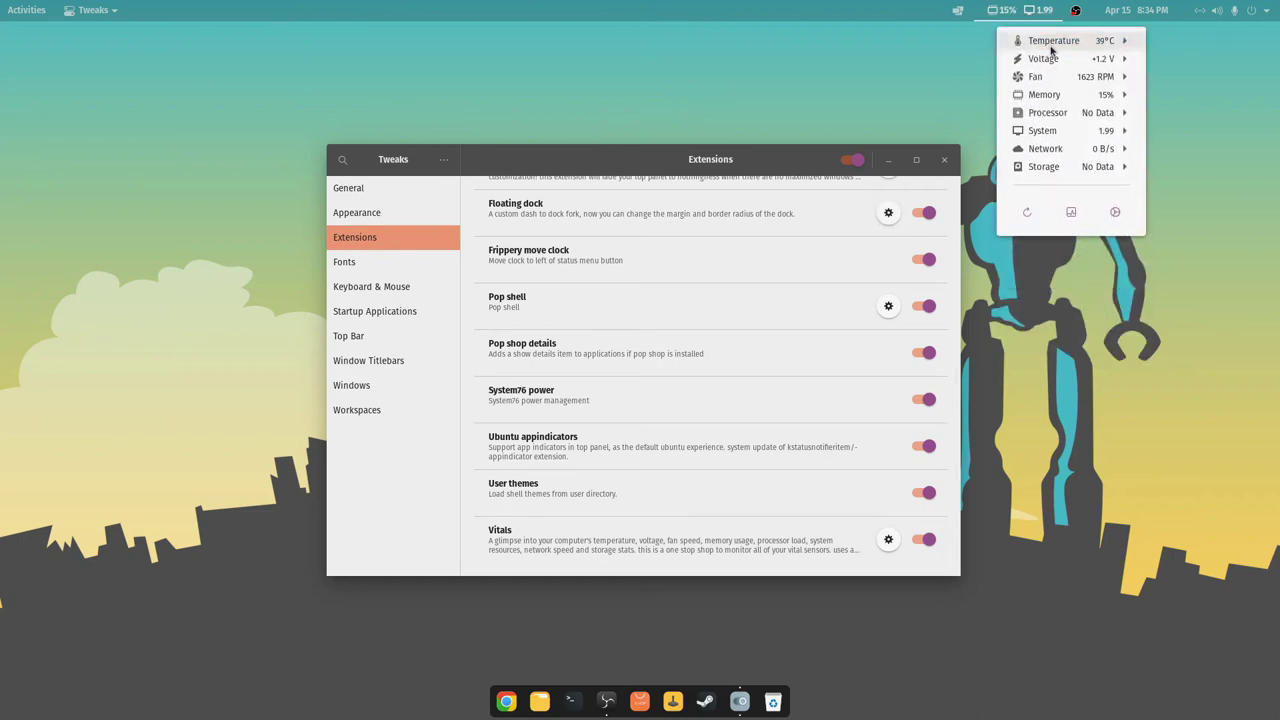
click(625, 165)
Shift the Tweaks window slightly, return to the start of the extensions list, and close Tweaks
drag(625, 165, 567, 137)
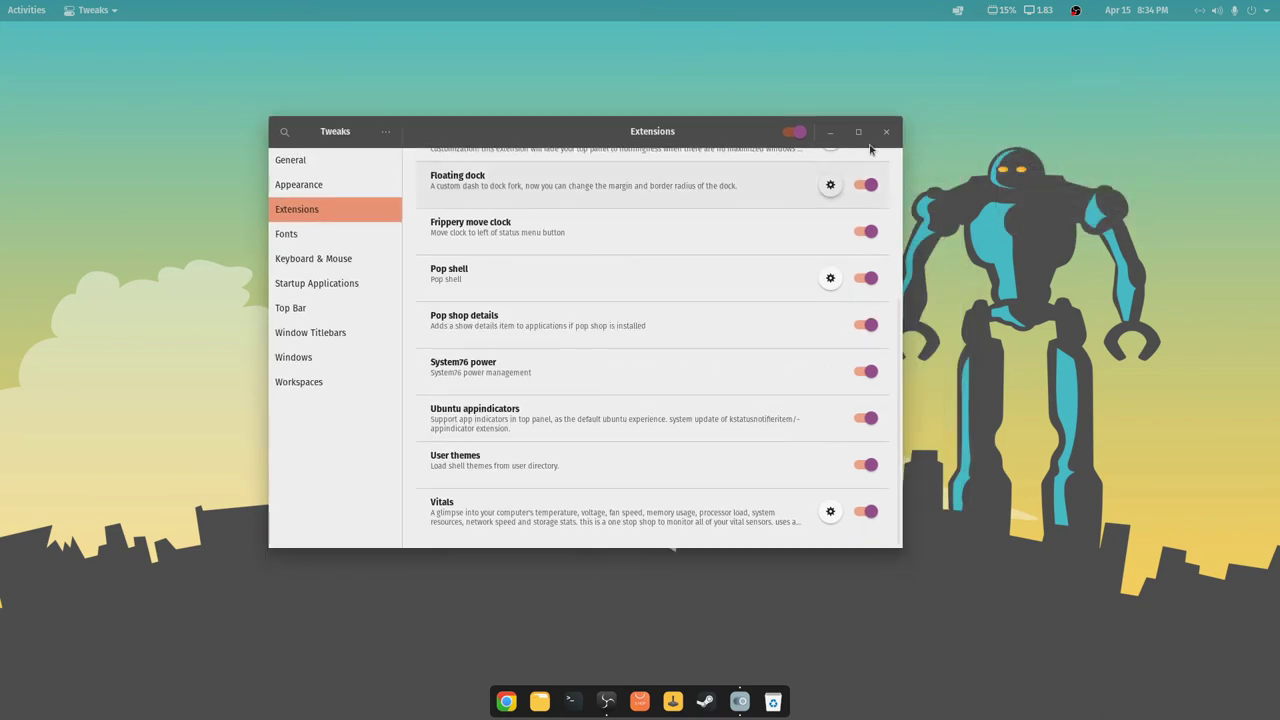
scroll(708, 325, up, 5)
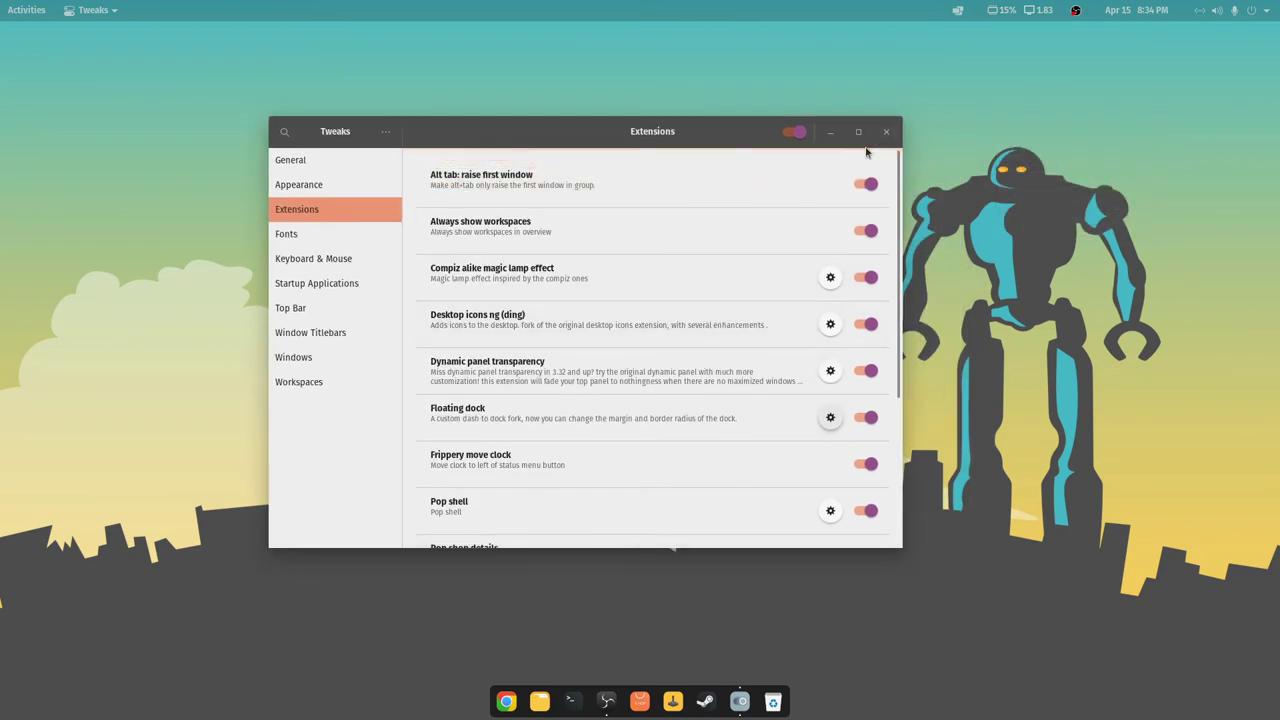
click(886, 131)
Open the home folder, reopen Tweaks on its Appearance settings, and spread the two windows side by side
click(556, 701)
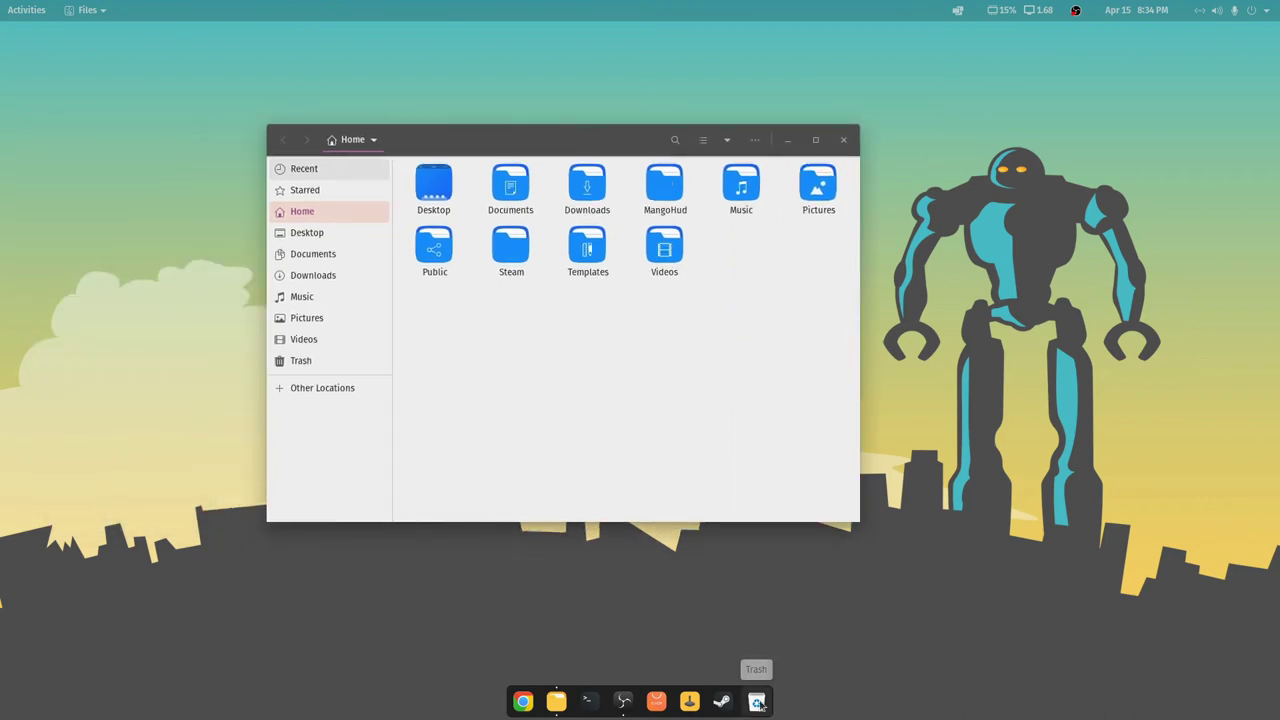
click(13, 12)
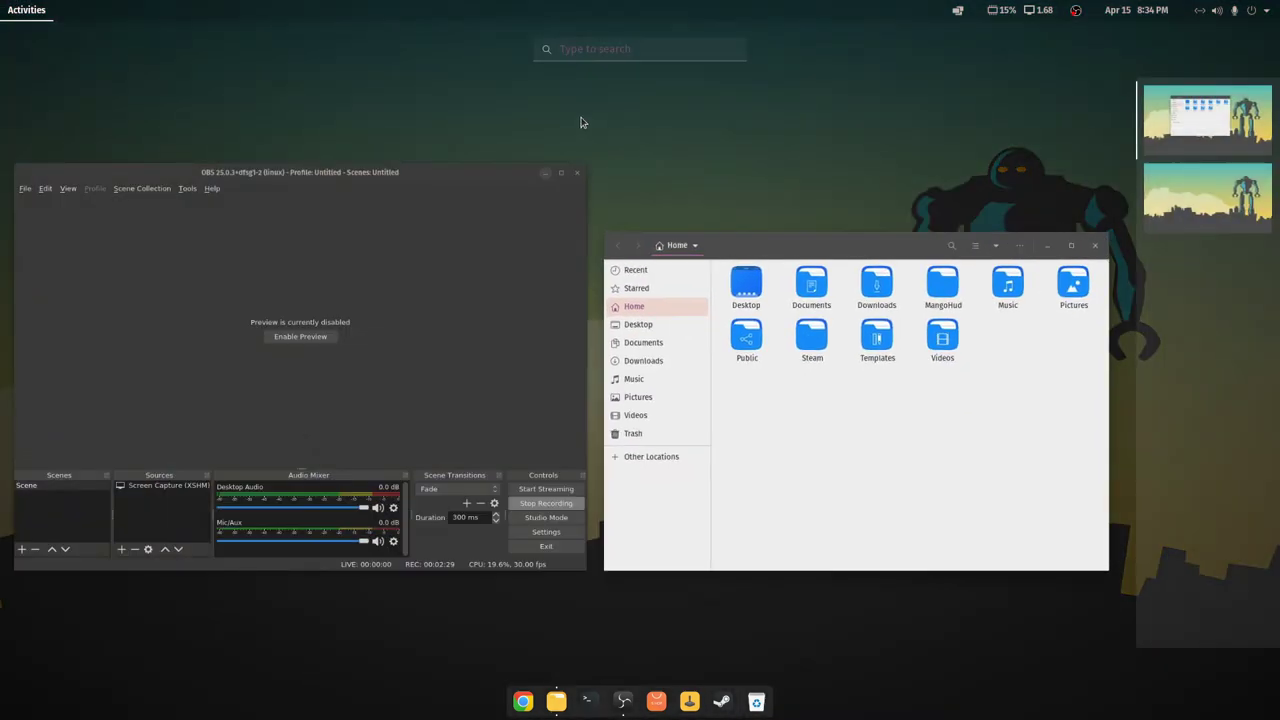
text(twe)
key(Return)
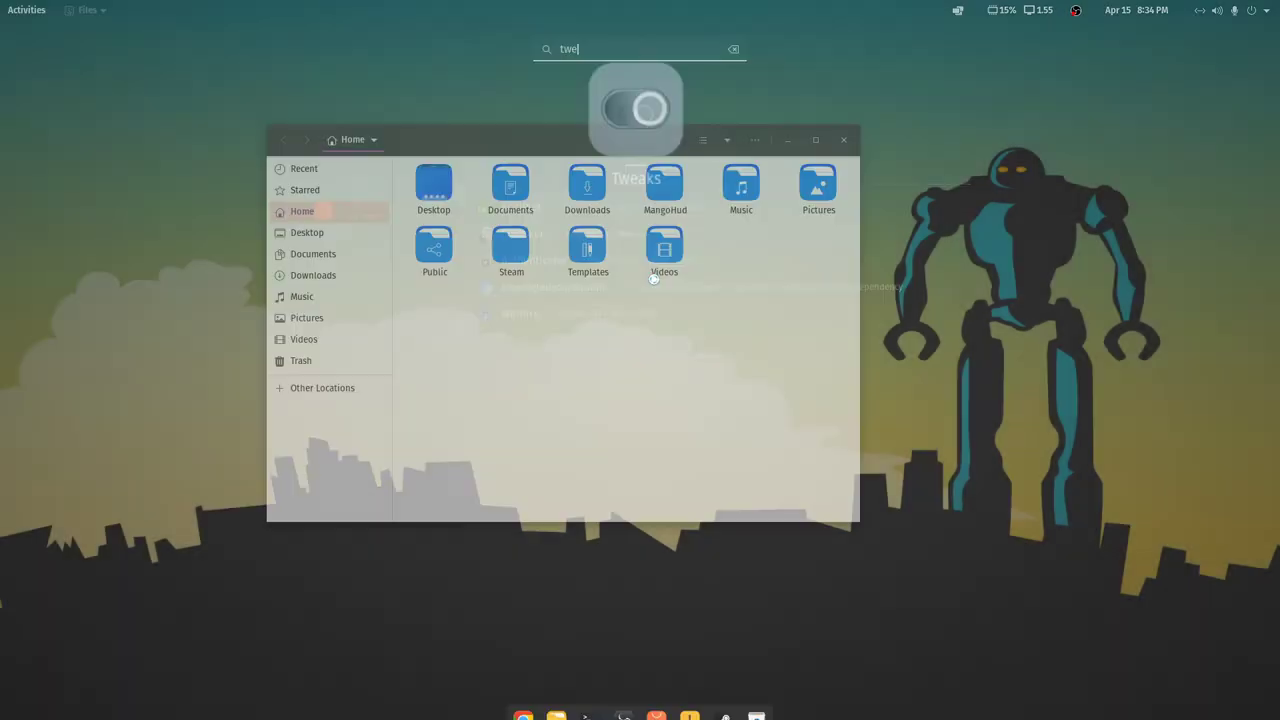
click(367, 244)
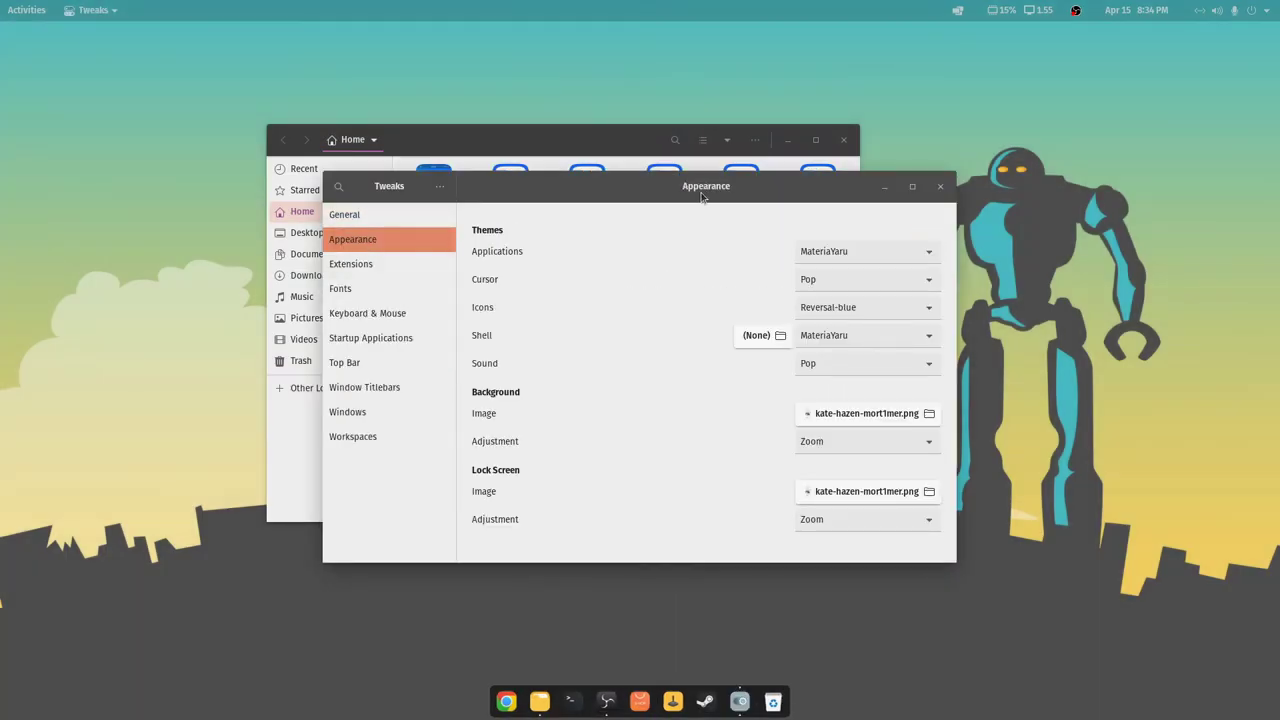
drag(615, 149, 377, 146)
drag(716, 182, 968, 123)
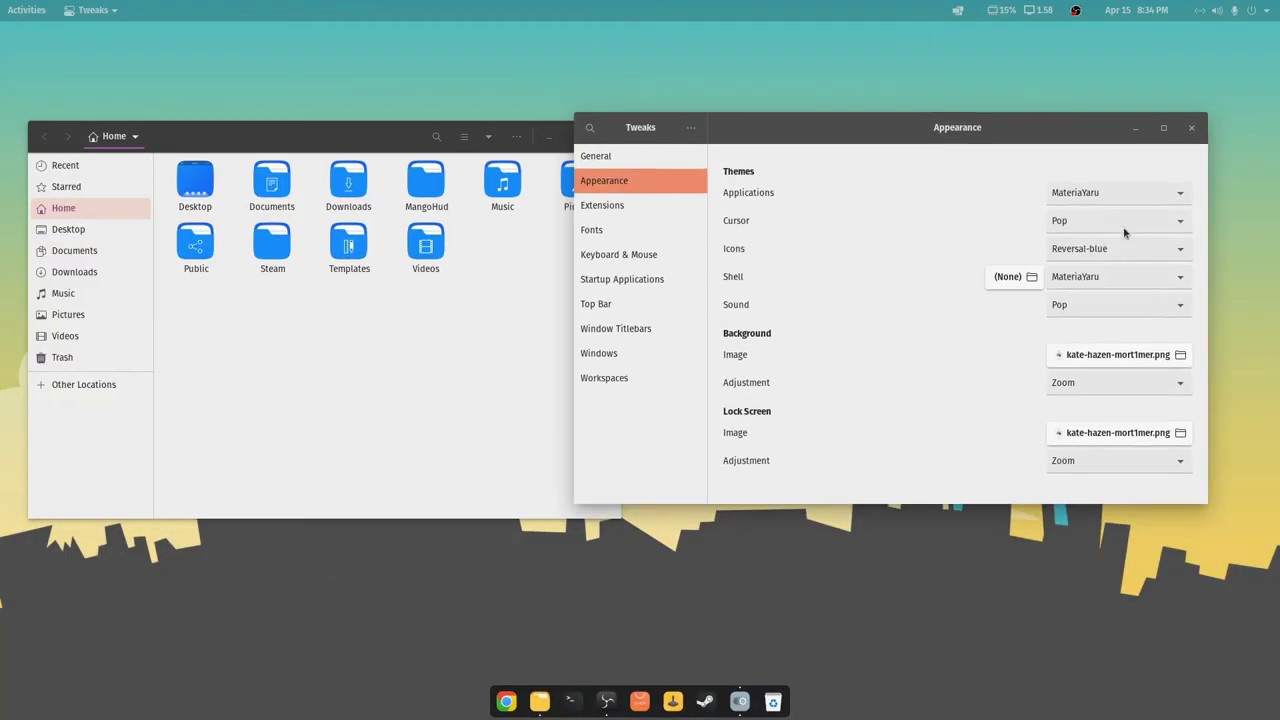
Set both the Applications and Shell themes to MateriaYaru-dark
click(1103, 195)
click(1105, 214)
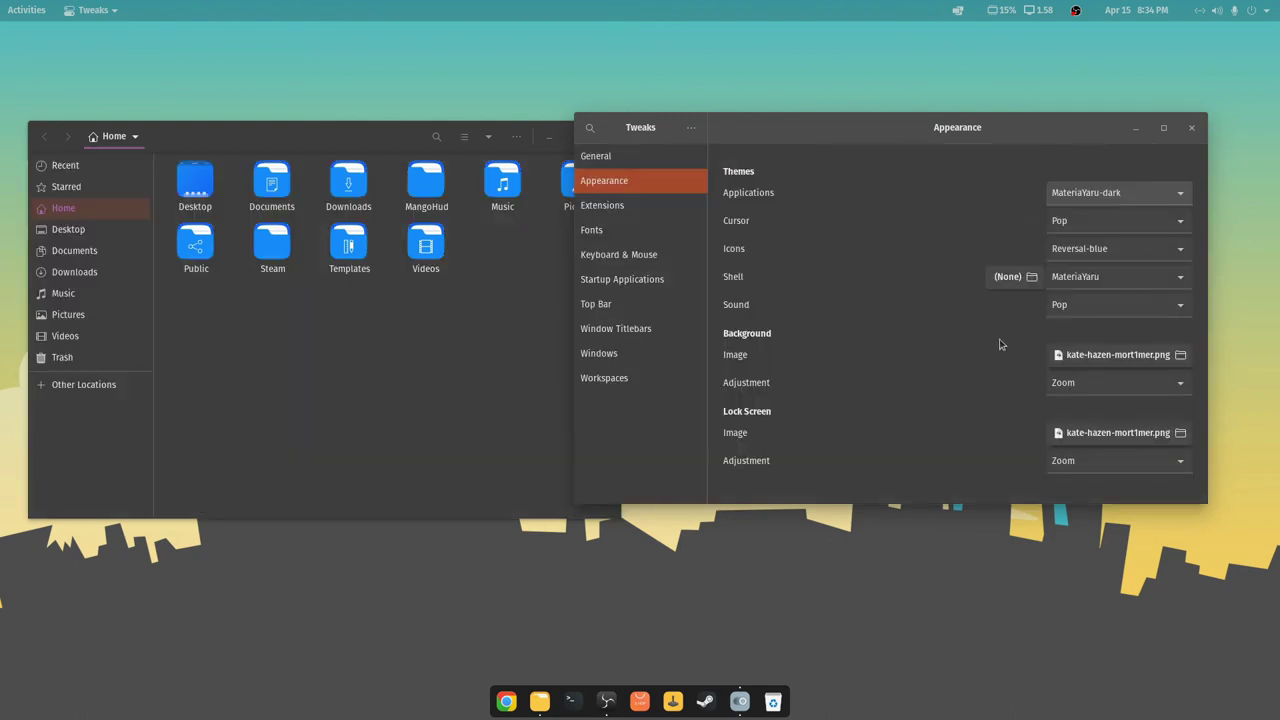
click(1107, 284)
click(1100, 305)
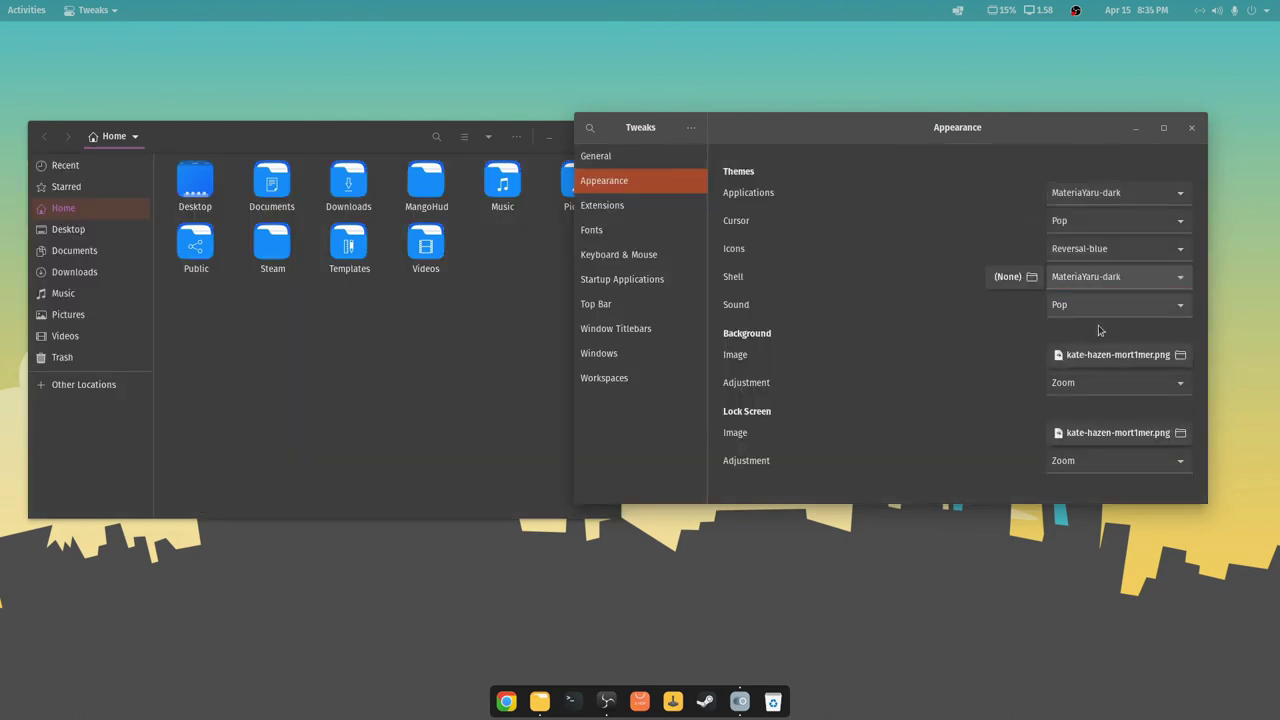
Set the icon theme to Reversal-brown-dark and bring the file manager forward to check the restyled folders
click(1094, 249)
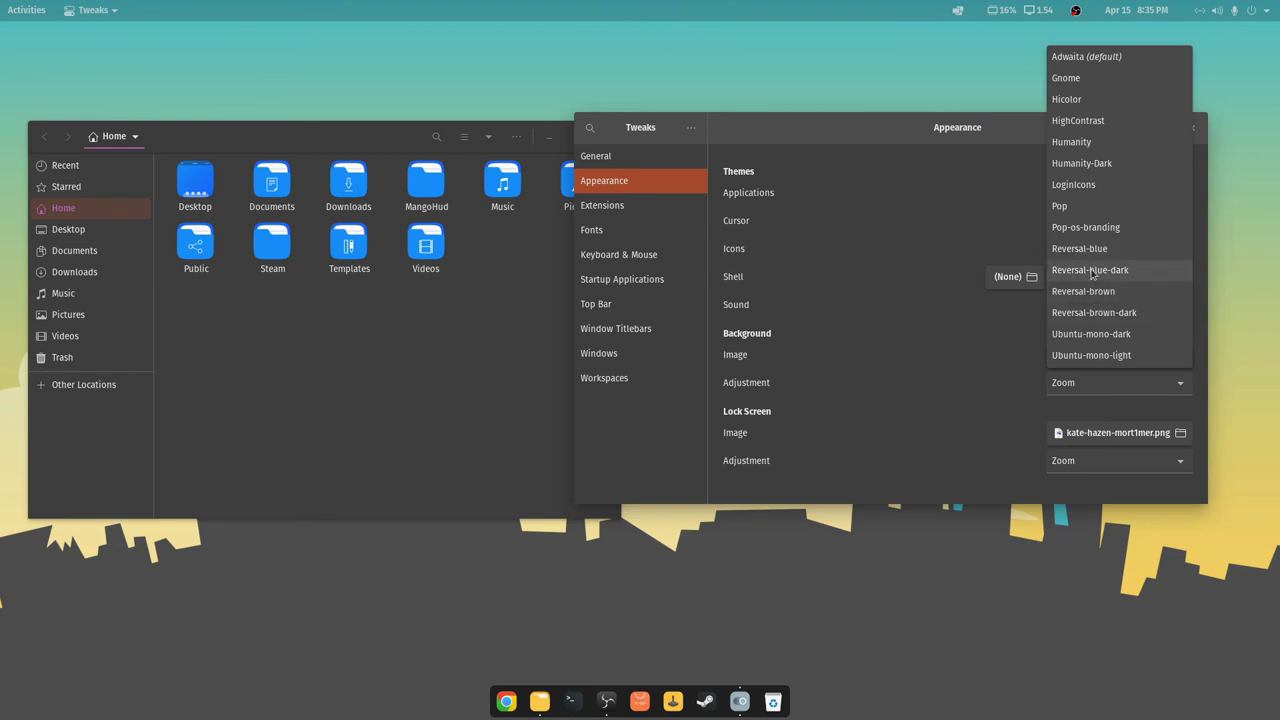
click(1104, 314)
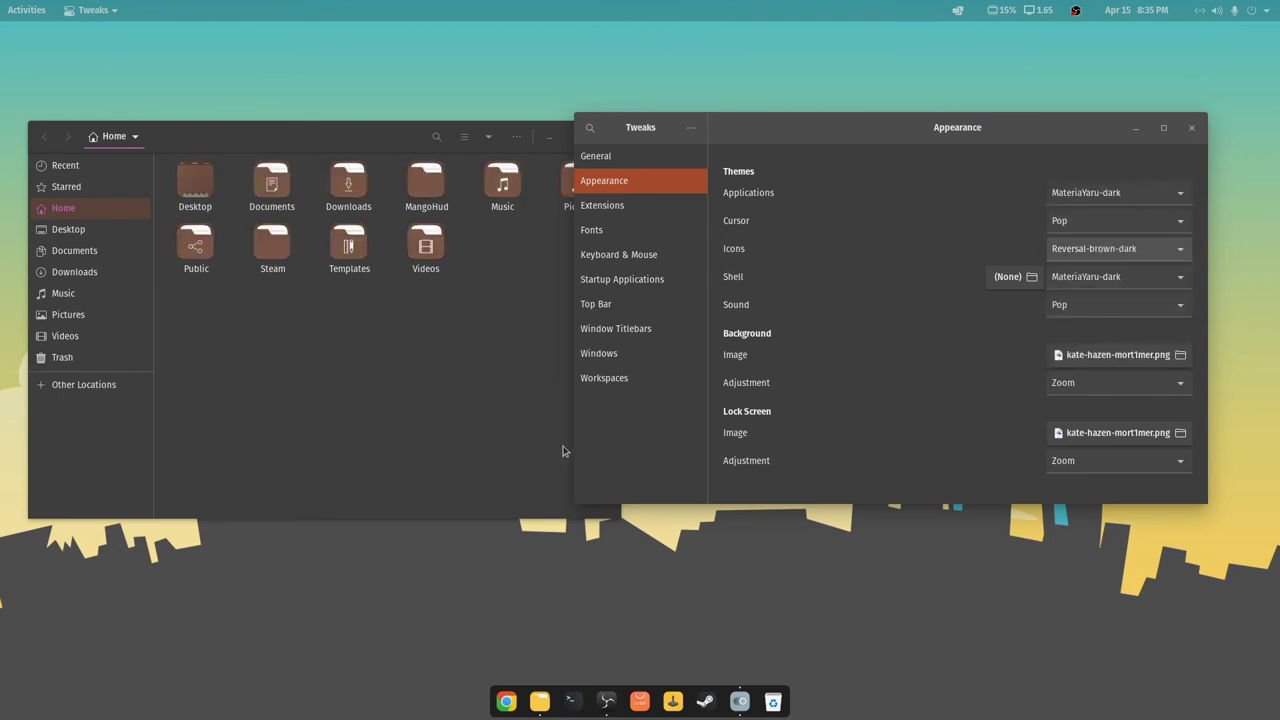
click(441, 161)
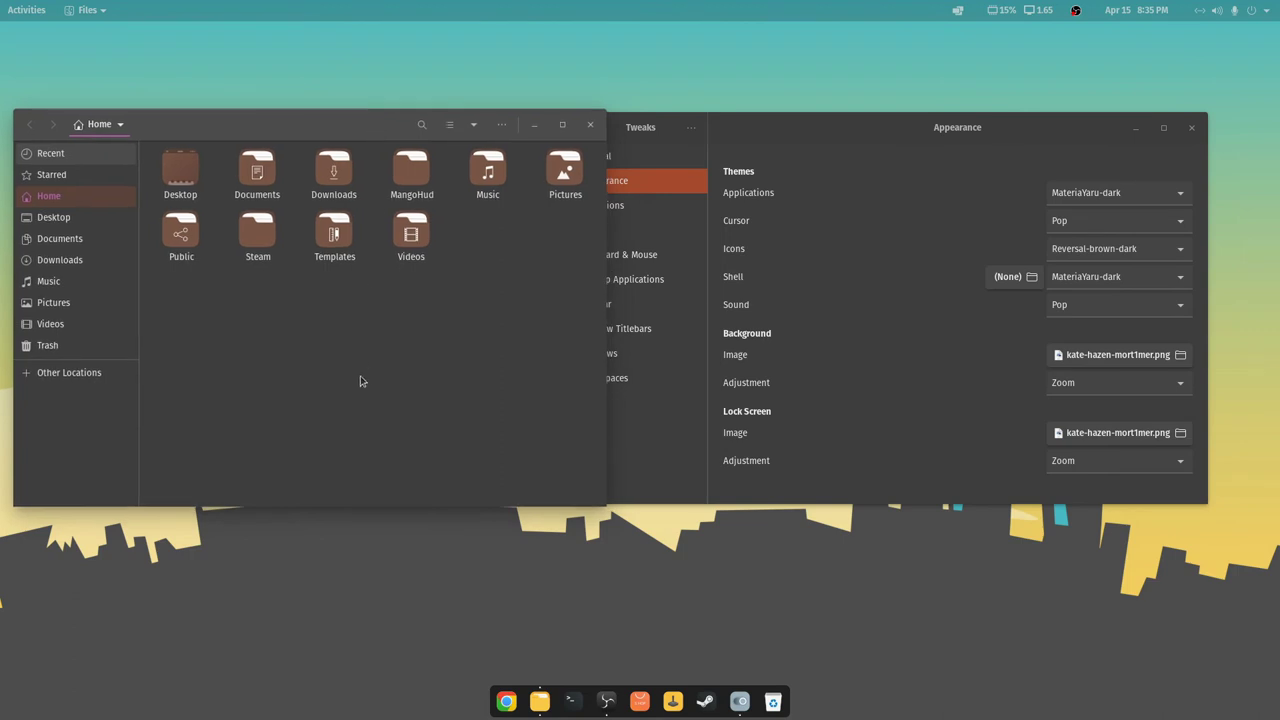
Open a terminal, close Tweaks, and place the terminal window beside the file manager
drag(977, 130, 906, 247)
click(571, 701)
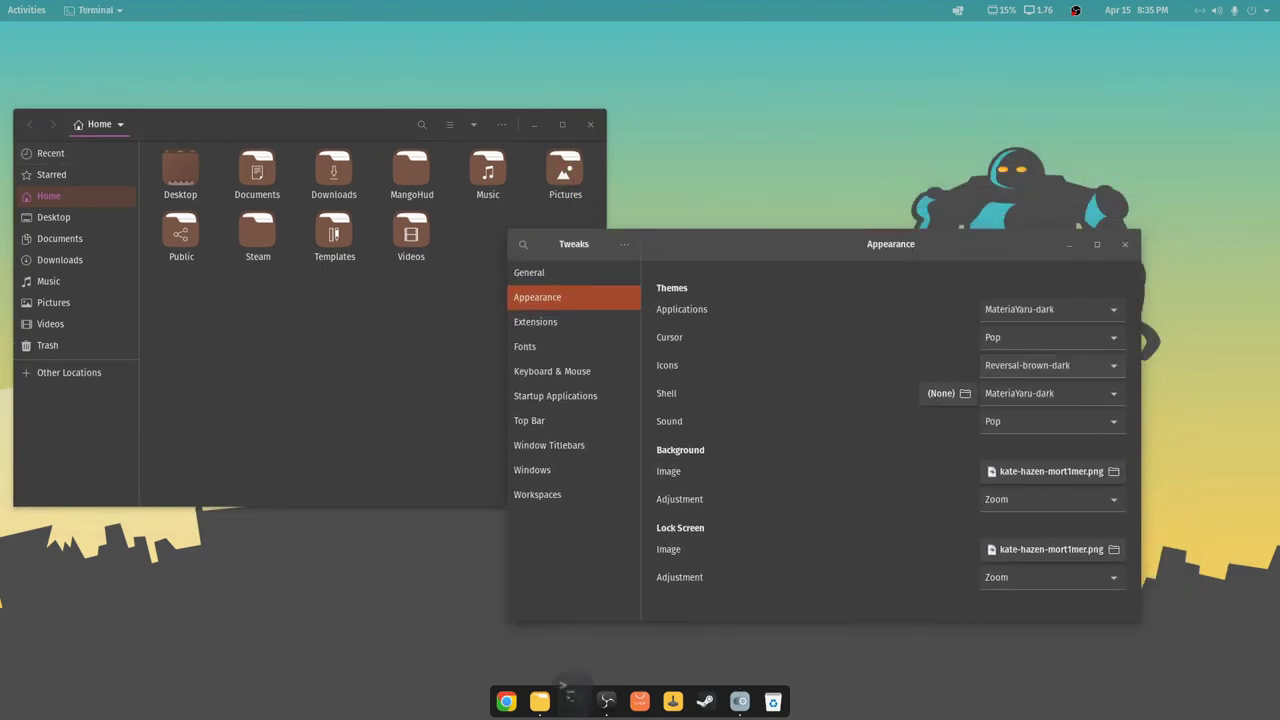
click(1125, 245)
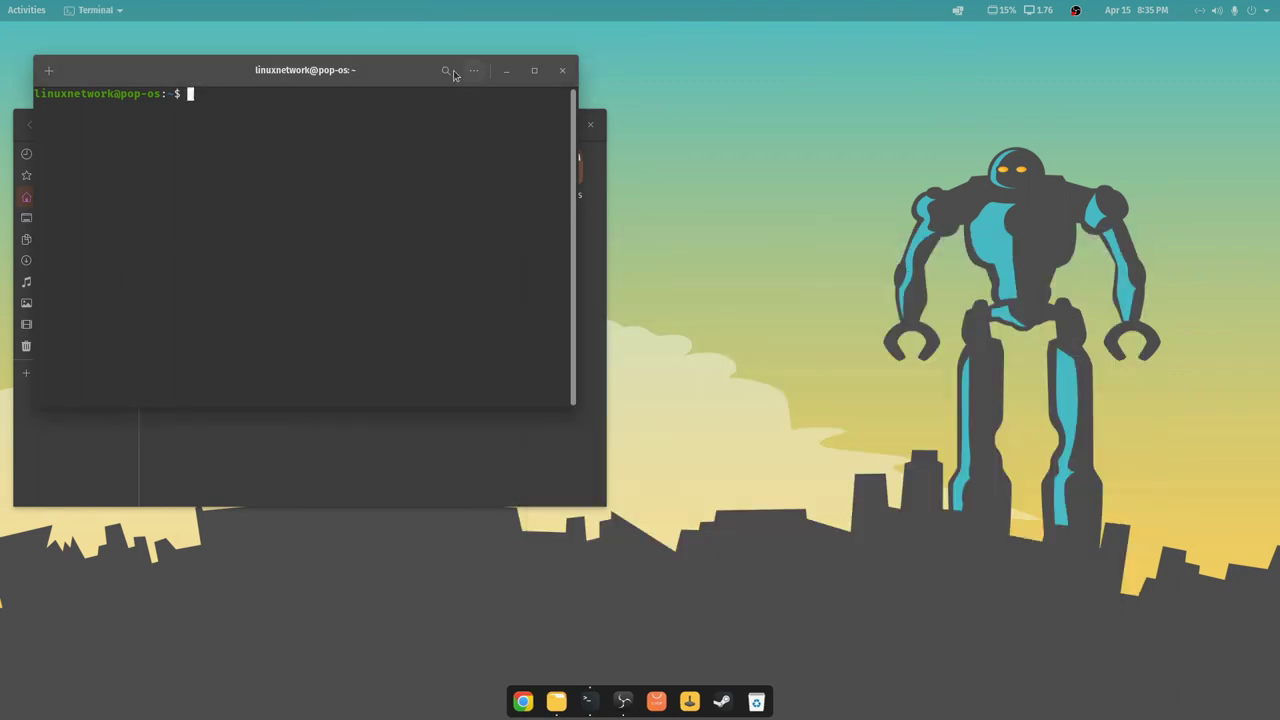
drag(356, 73, 959, 170)
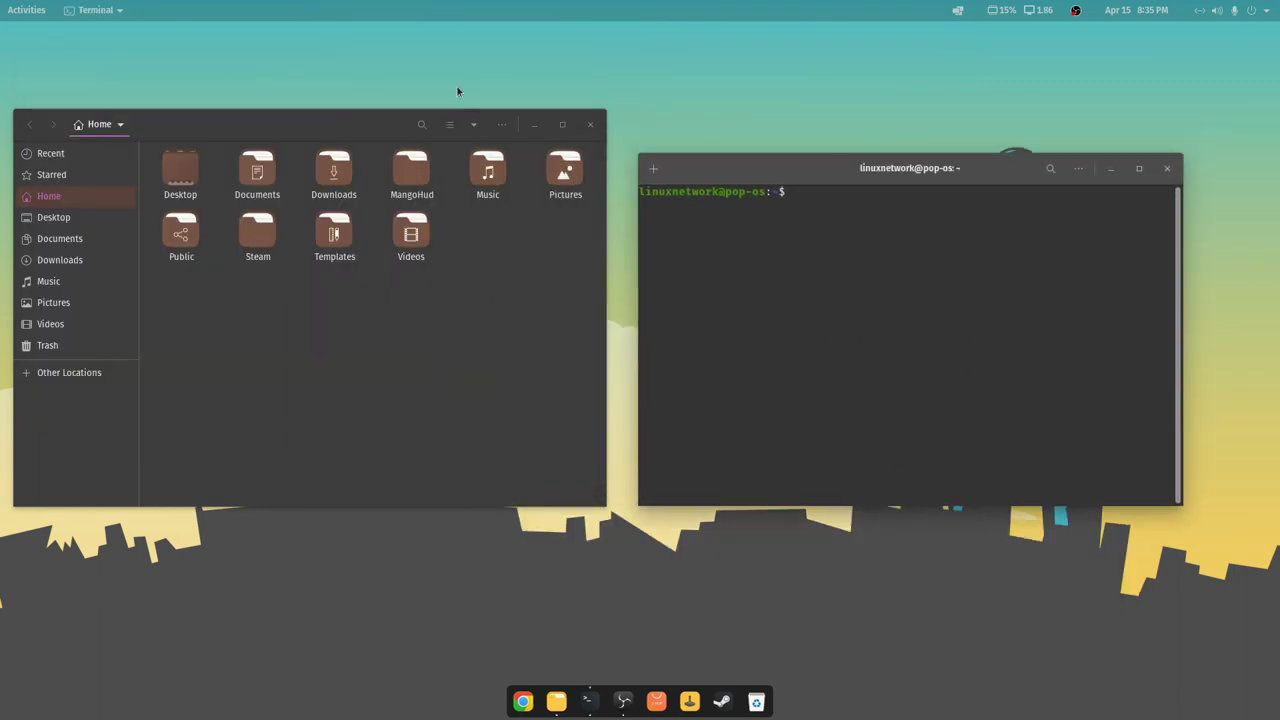
Reposition the file manager and terminal windows to view the dark theme, and close the terminal
drag(366, 124, 570, 83)
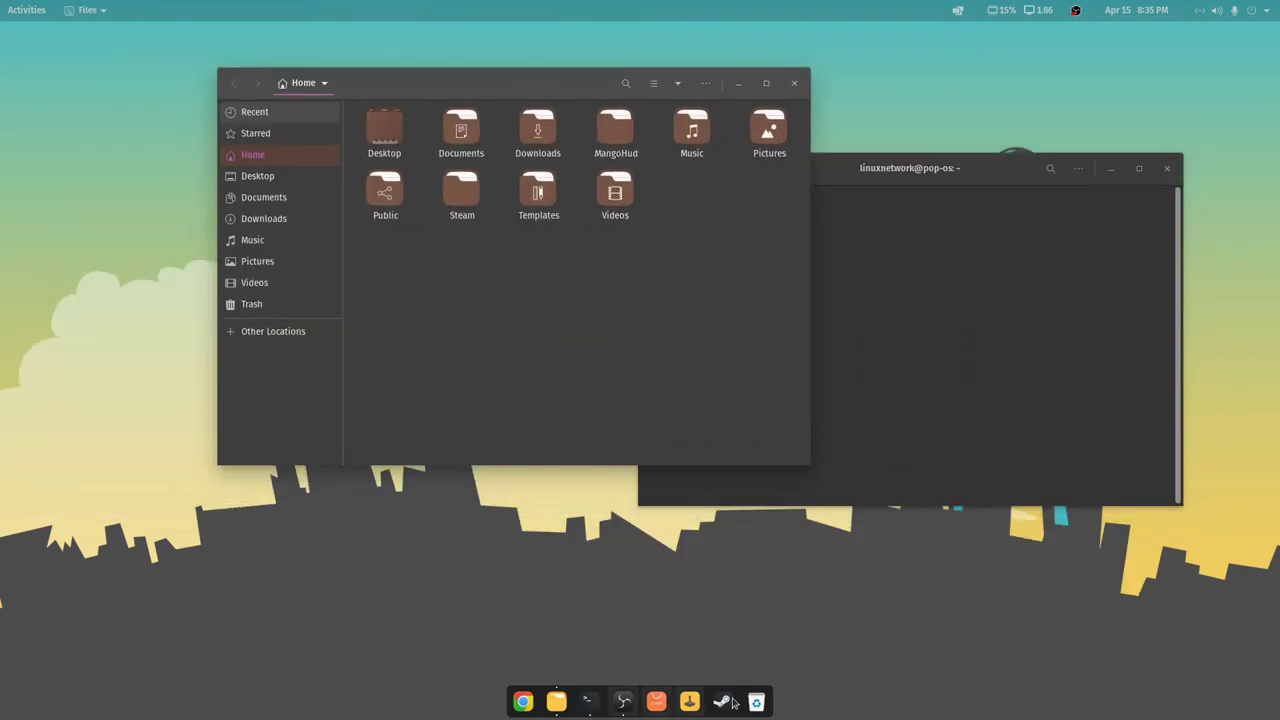
drag(929, 168, 971, 206)
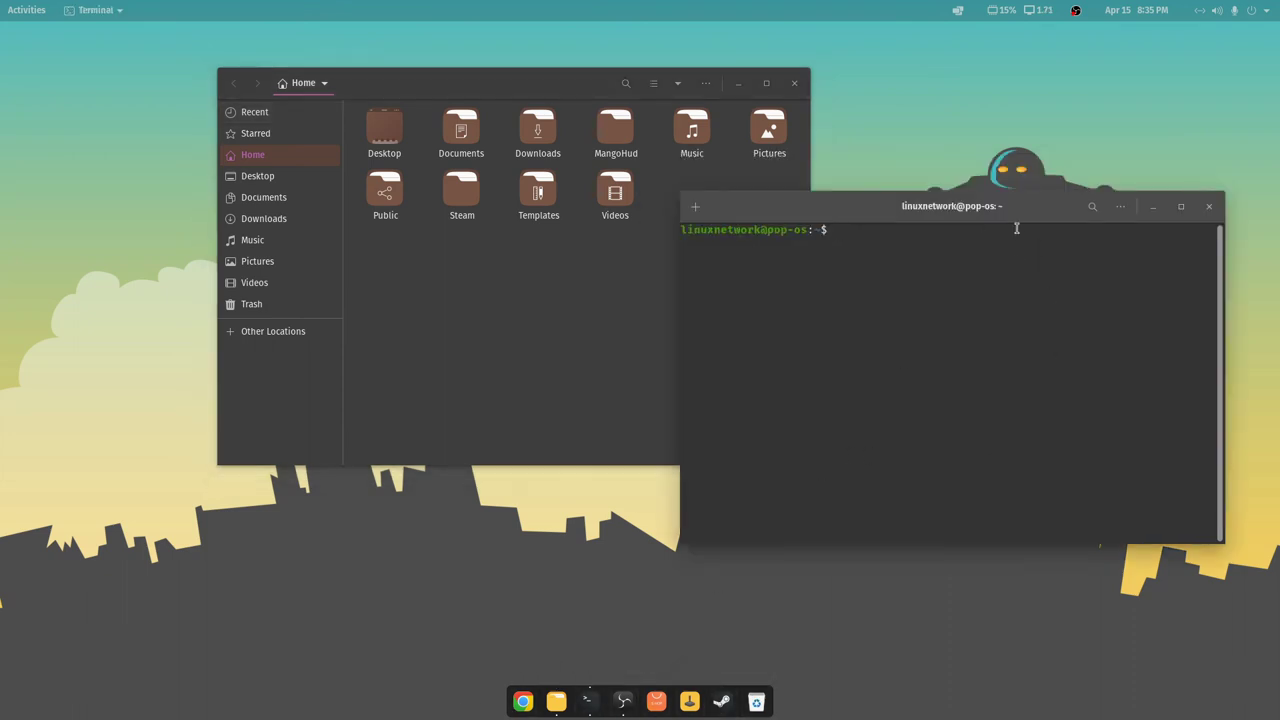
click(1209, 206)
Set the desktop background to the blue desert dune picture, and close the Settings and file manager windows
right_click(977, 141)
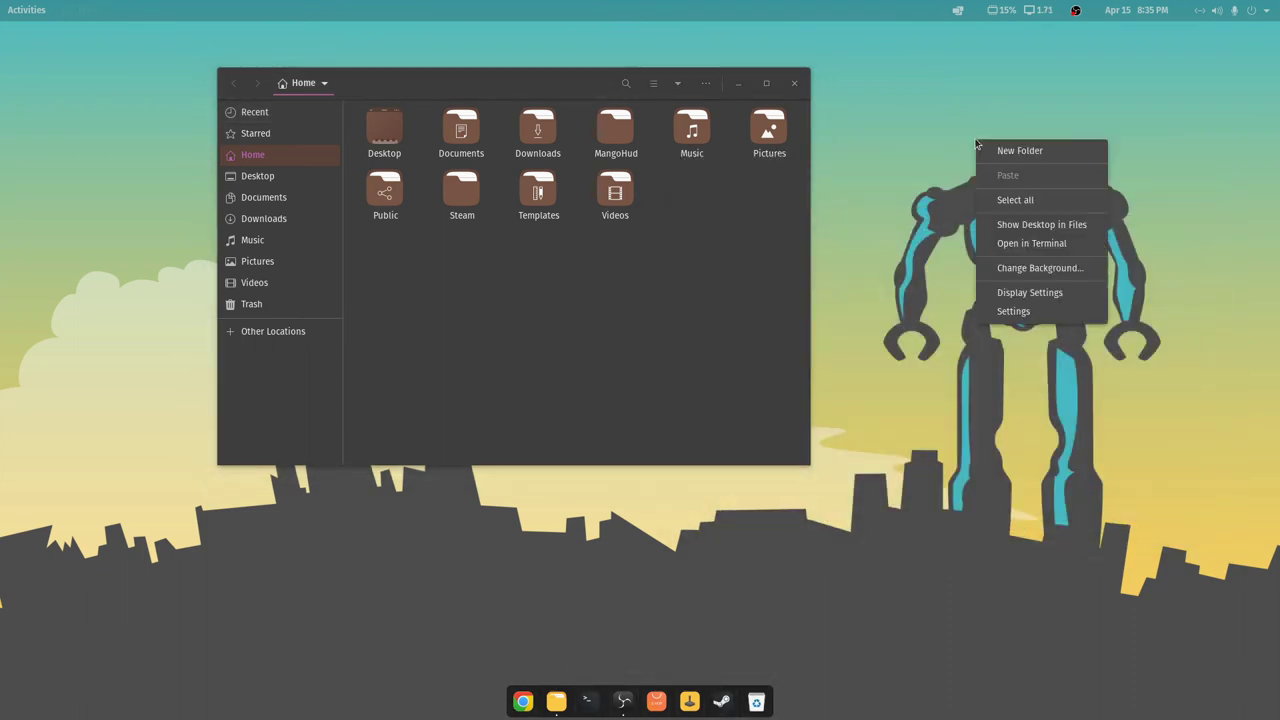
click(1040, 268)
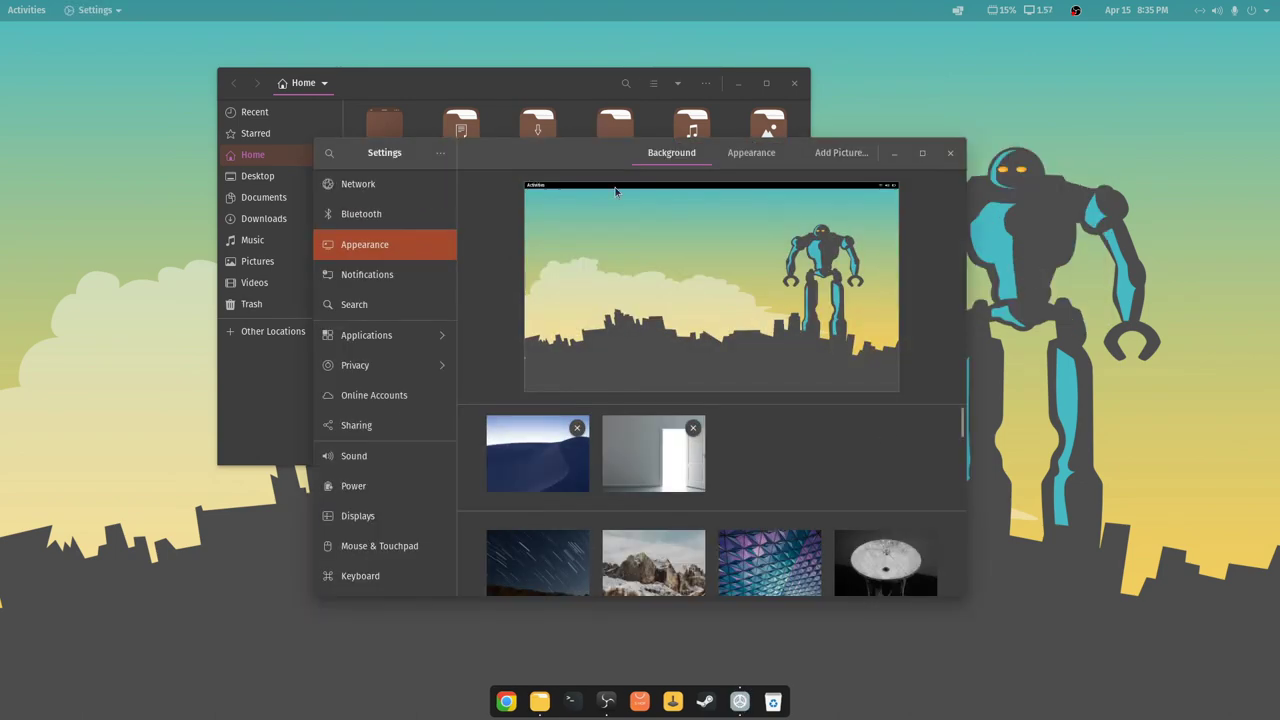
click(549, 485)
click(950, 152)
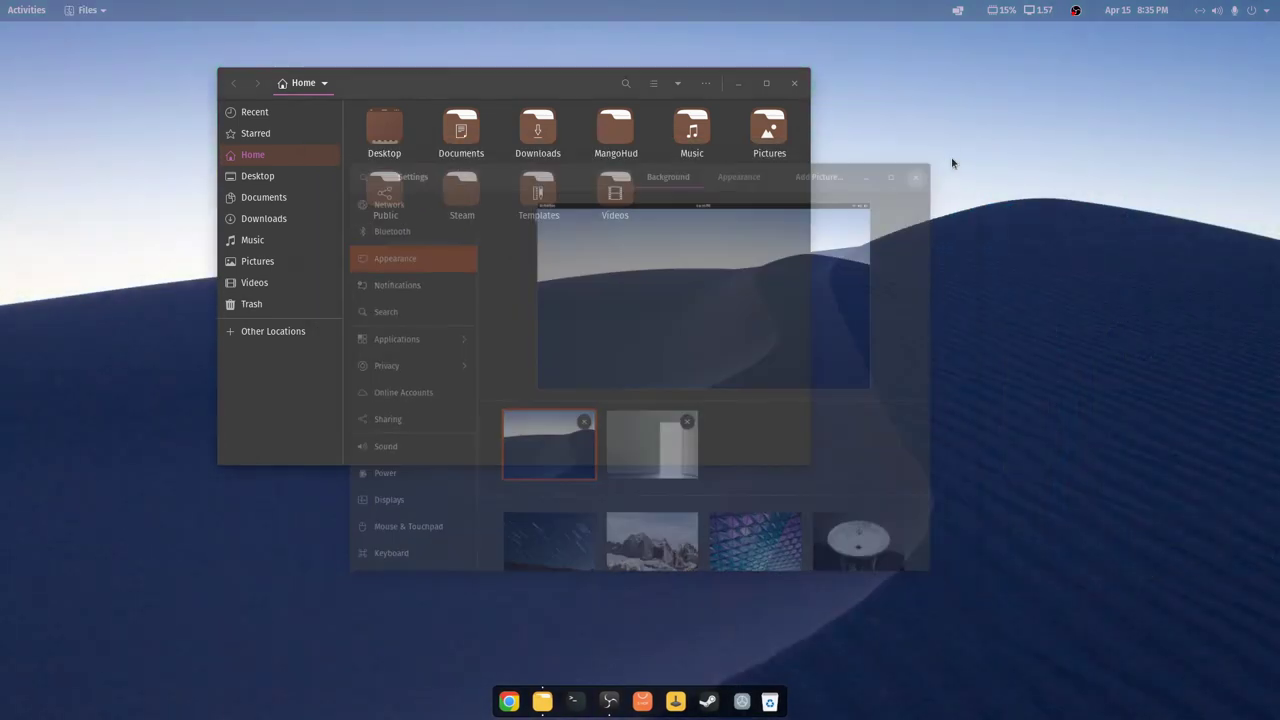
drag(538, 85, 559, 139)
click(813, 136)
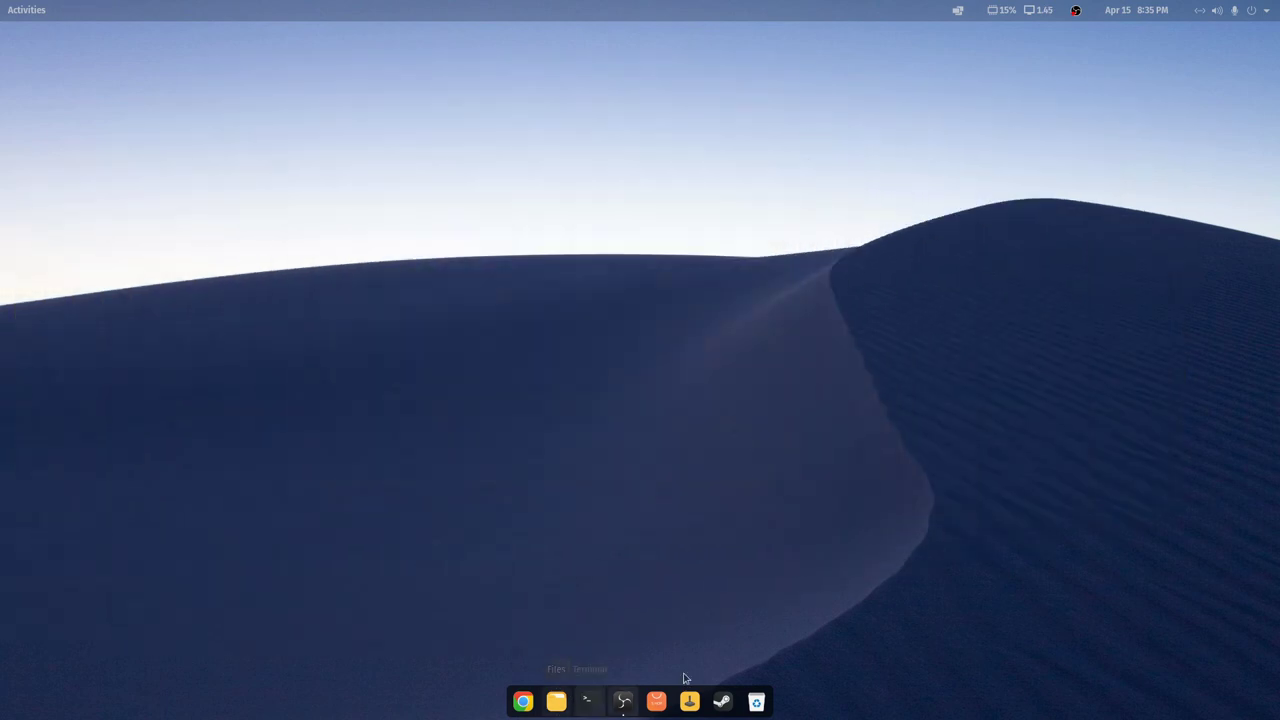
Open Tweaks and set the Applications theme to MateriaYaru in the appearance settings
click(33, 14)
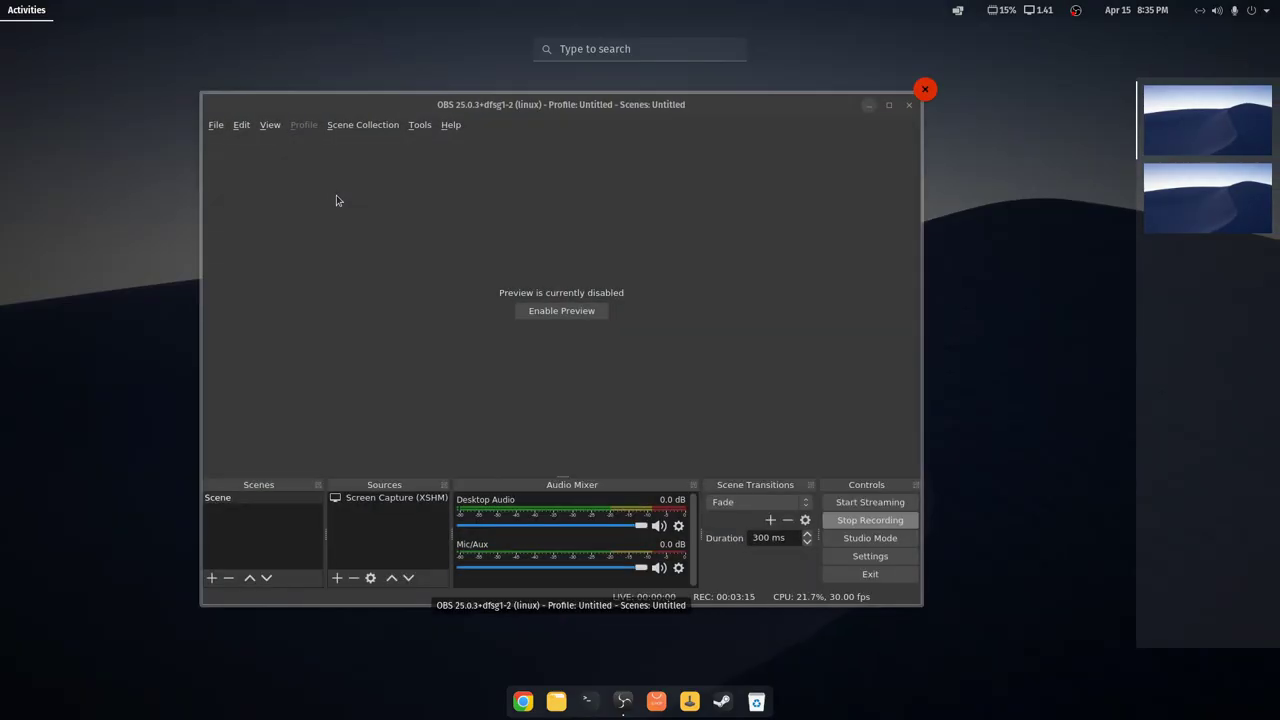
text(tweak)
key(Return)
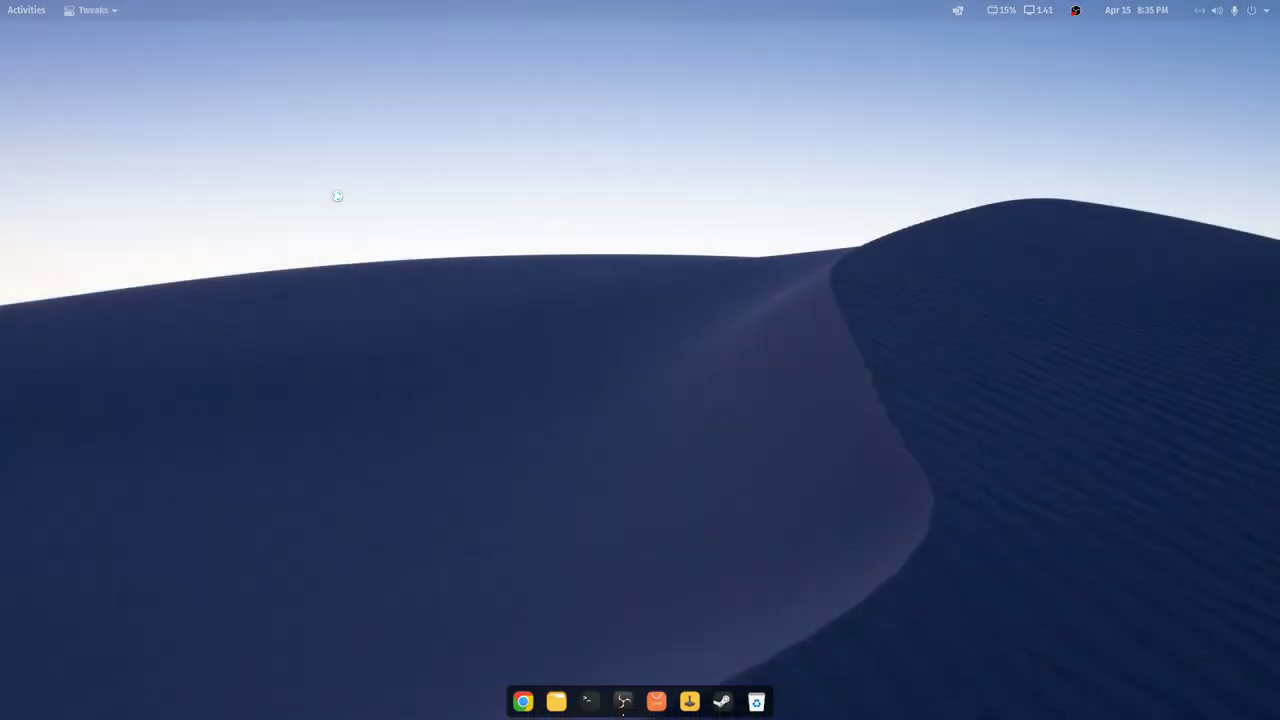
click(435, 246)
click(855, 251)
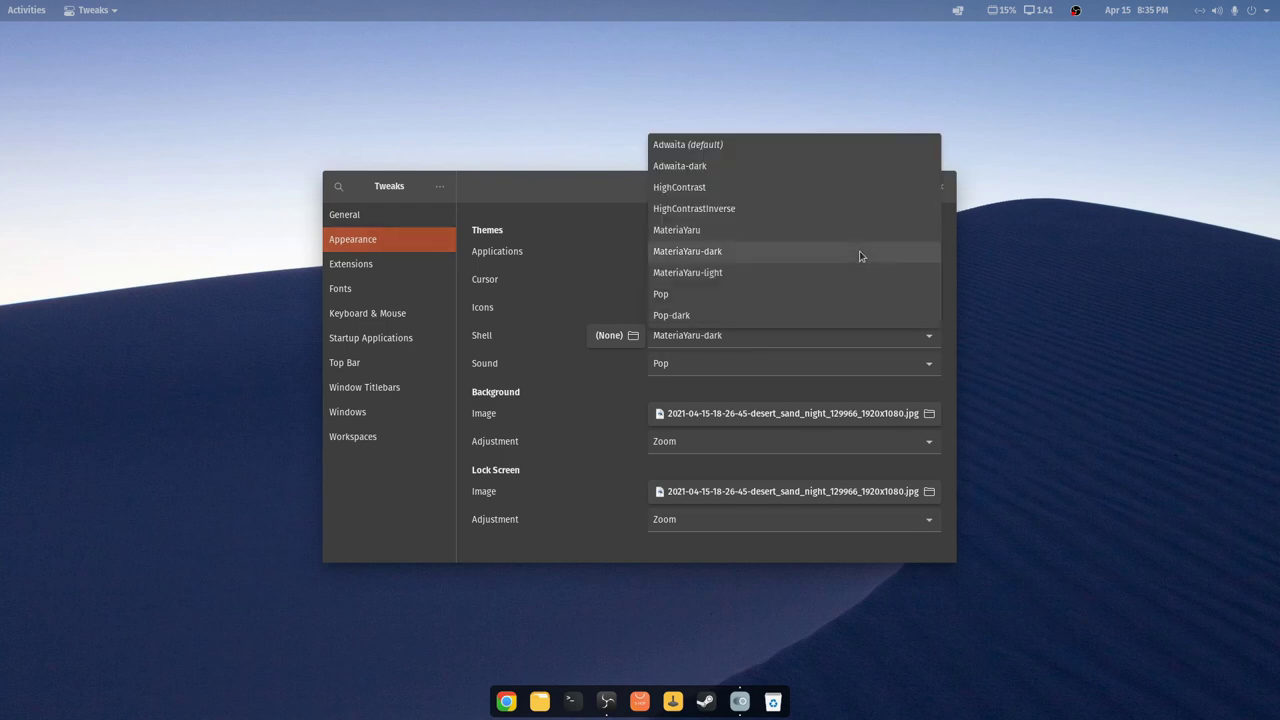
click(757, 230)
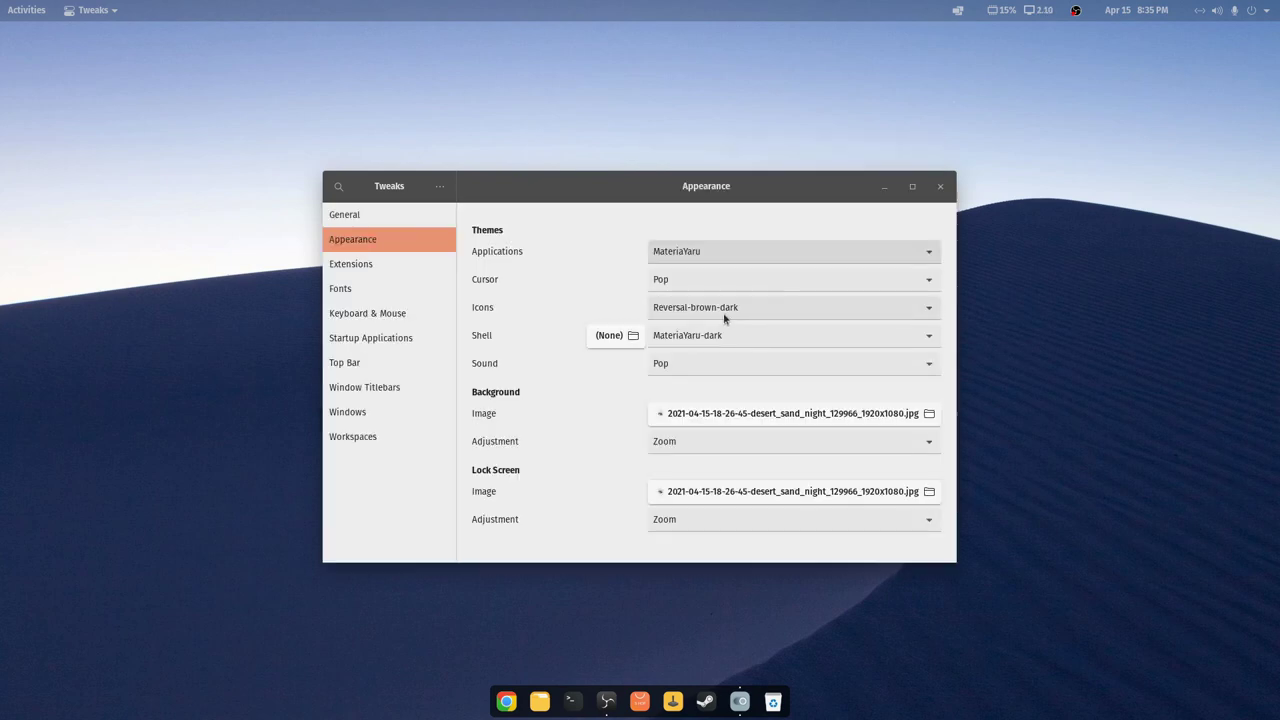
Set the Shell theme to MateriaYaru and close Tweaks
click(703, 336)
click(698, 315)
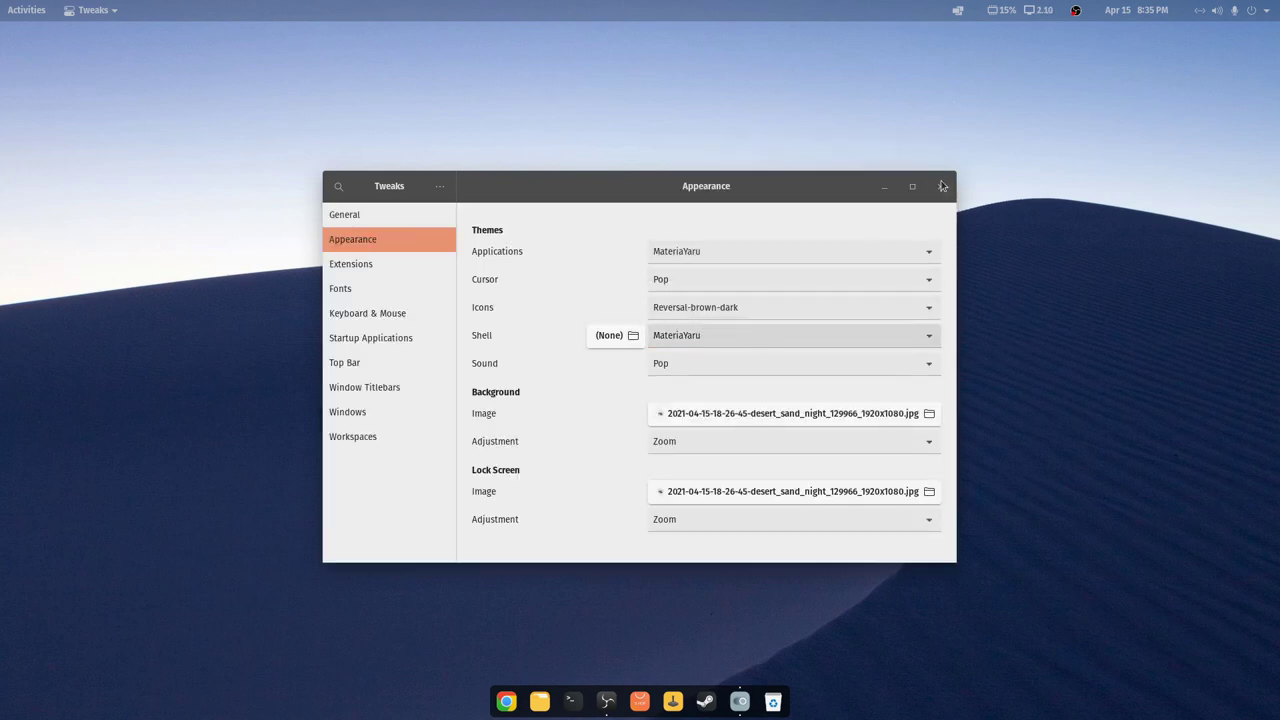
click(941, 190)
Change the desktop background to the picture of the open white door, and close Settings
right_click(637, 216)
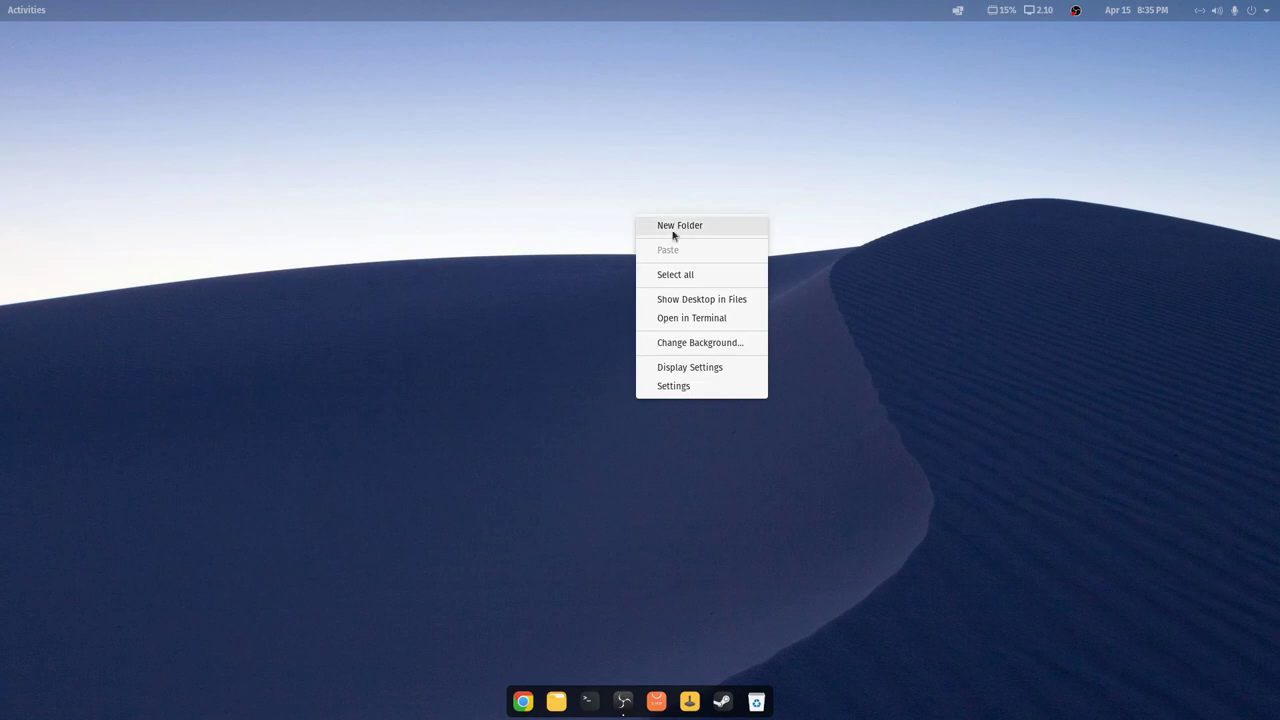
click(682, 351)
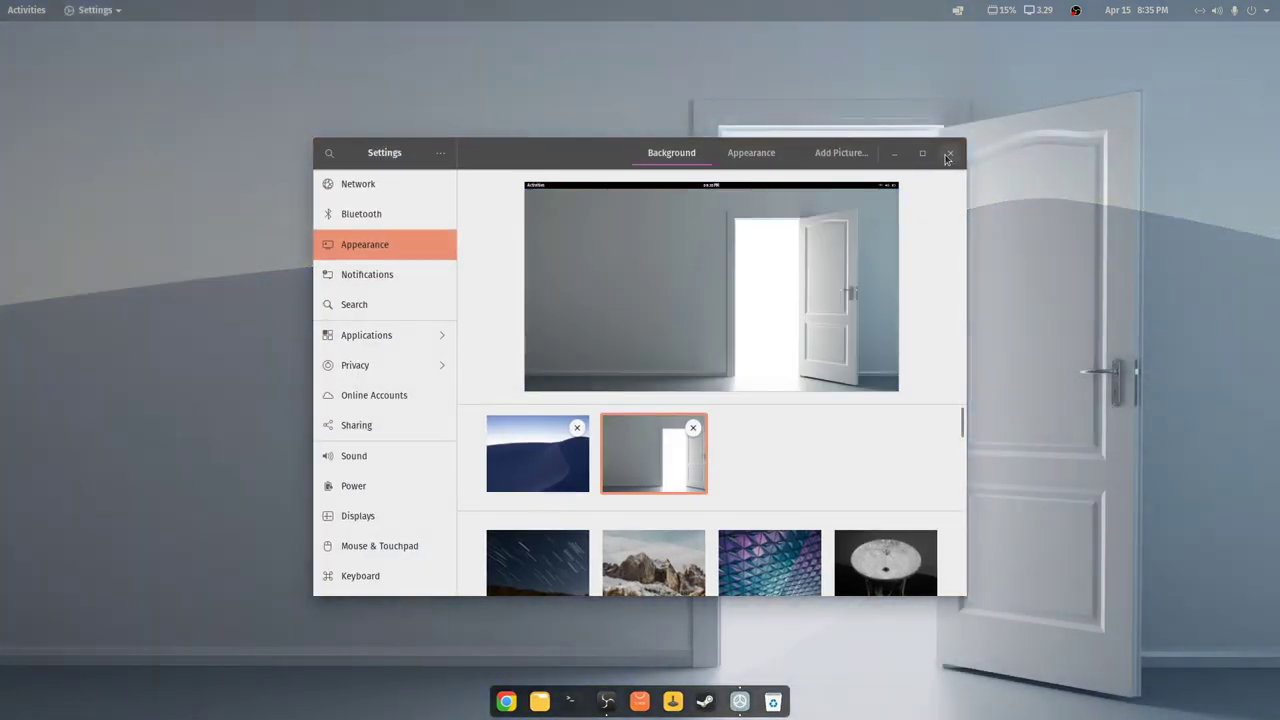
key(ctrl+q)
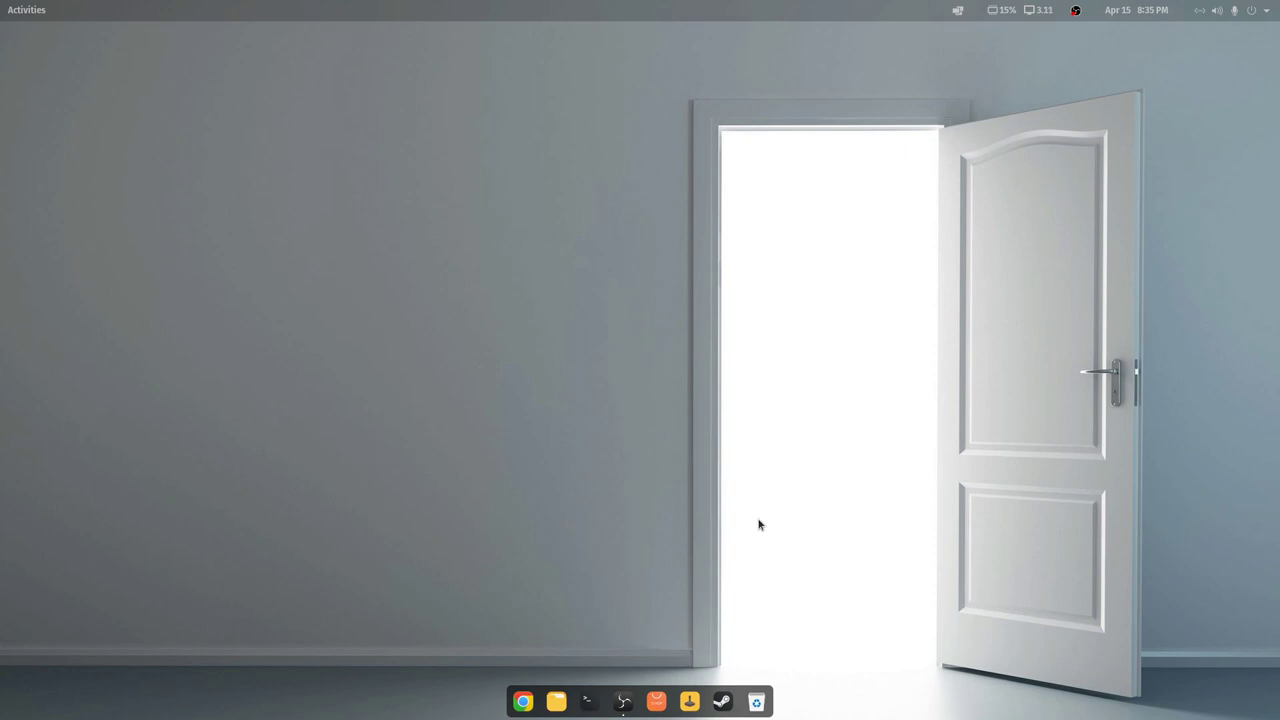
Open the file manager on the Home folder, and place a newly opened Tweaks window beside it
click(556, 701)
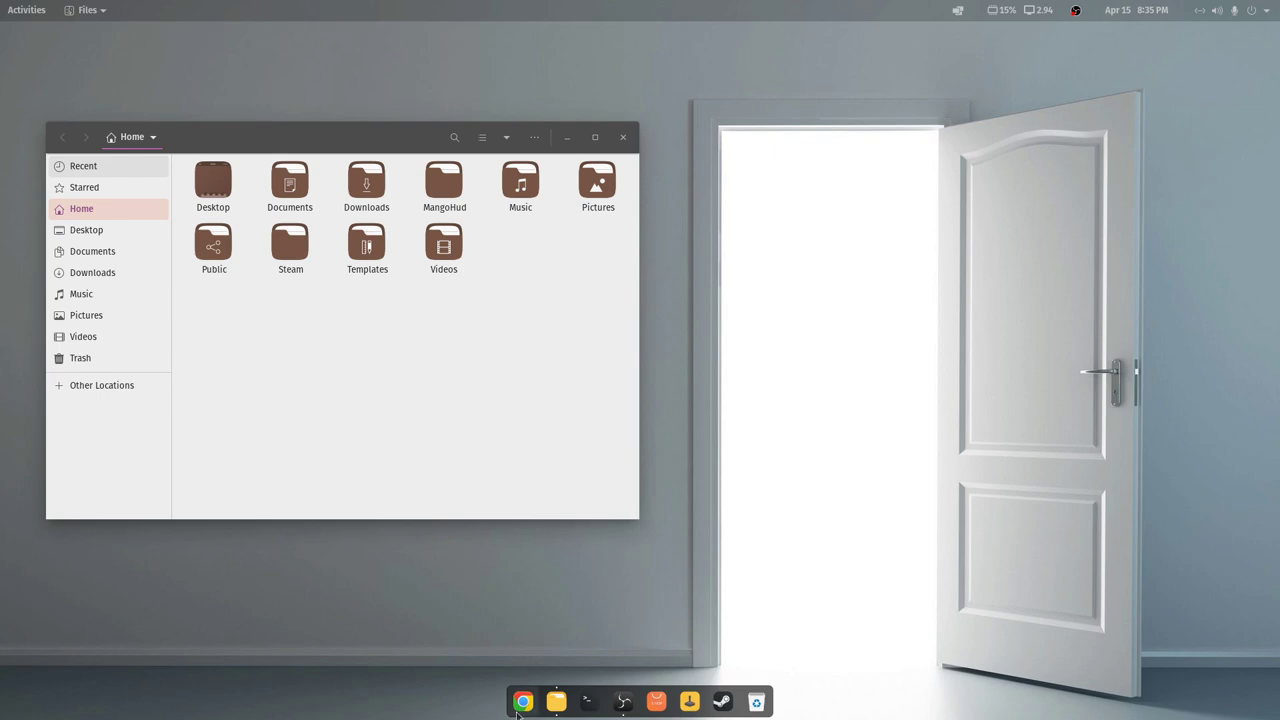
click(26, 10)
text(tweaks)
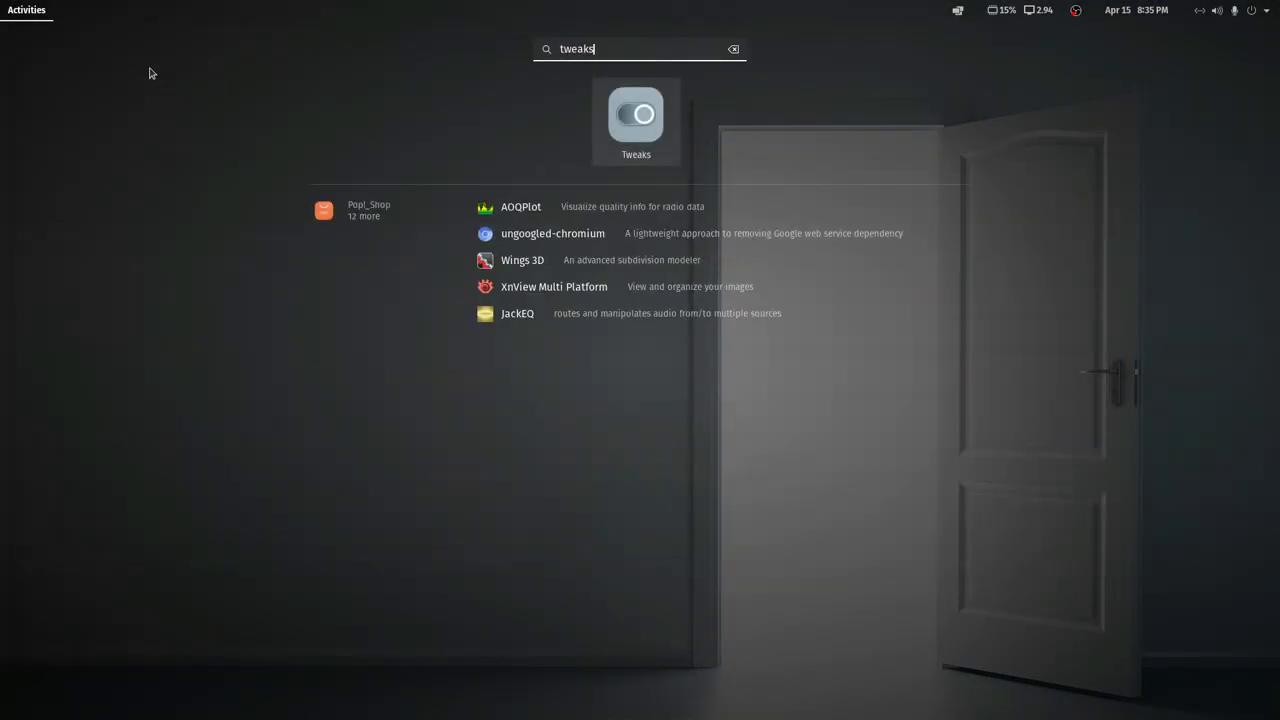
key(Return)
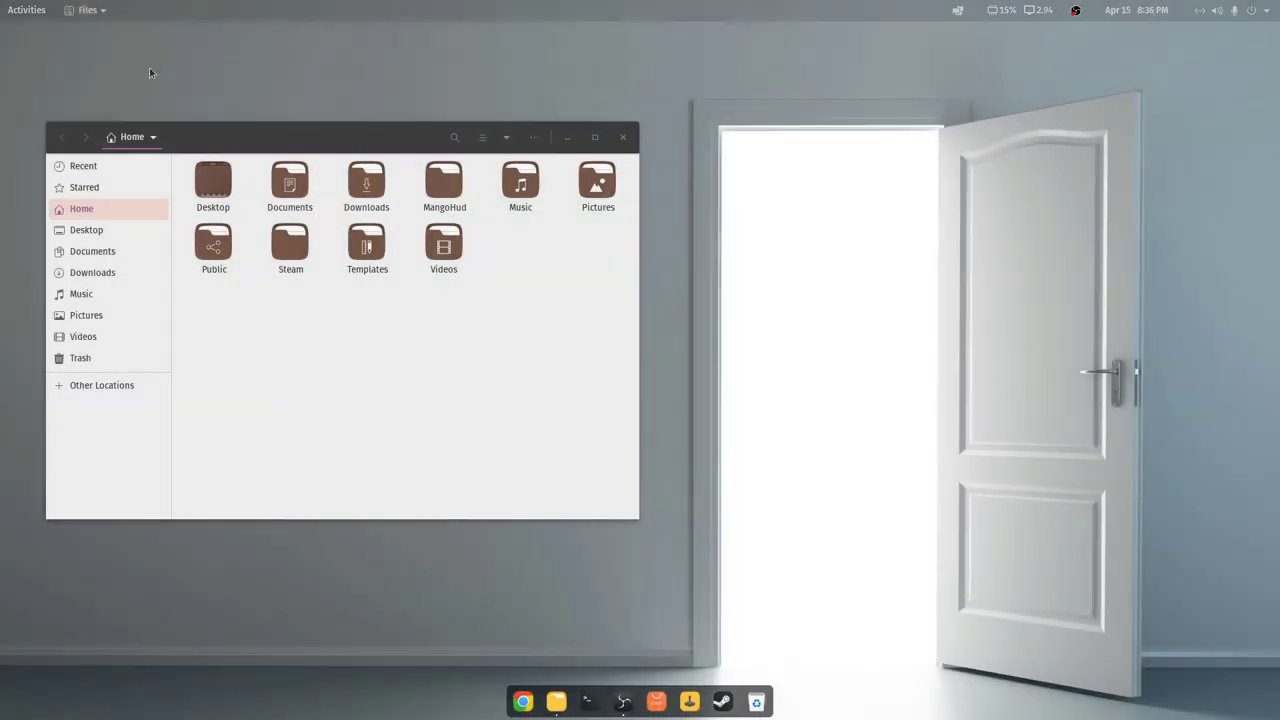
drag(591, 185, 789, 187)
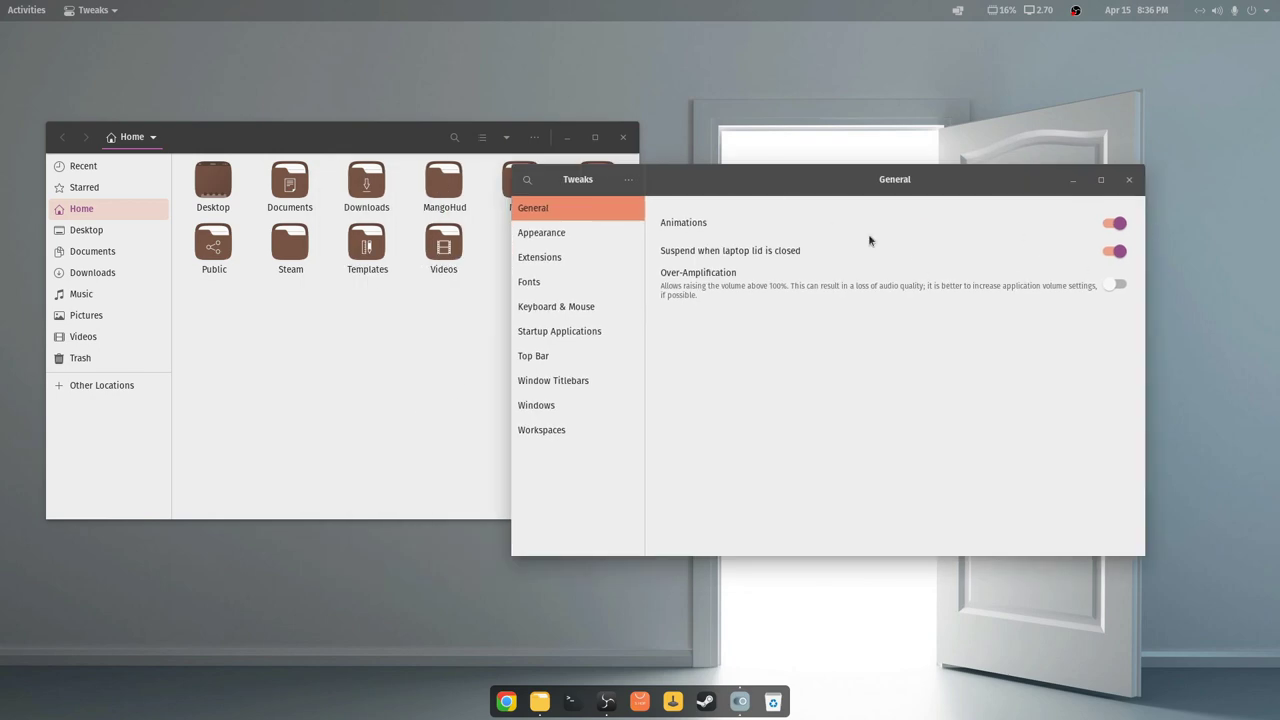
Set the icon theme to Reversal-blue in the appearance settings and minimize Tweaks
click(563, 249)
click(1011, 310)
click(900, 237)
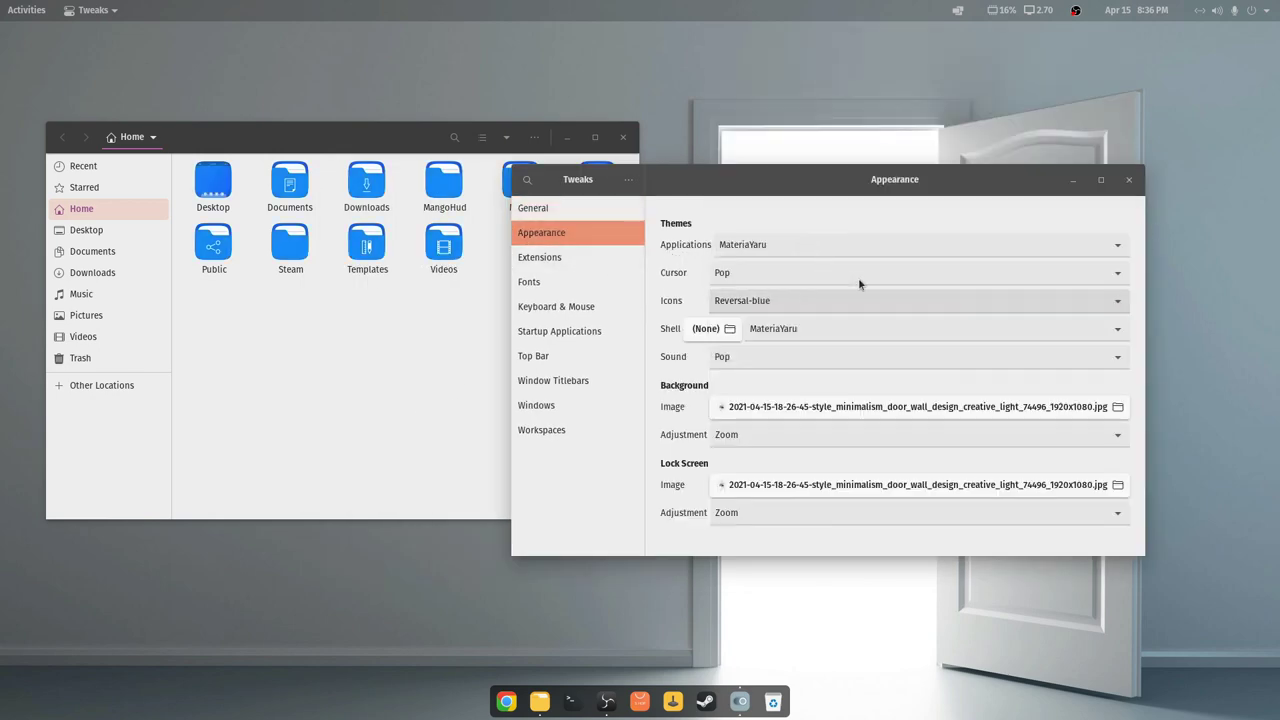
click(1066, 184)
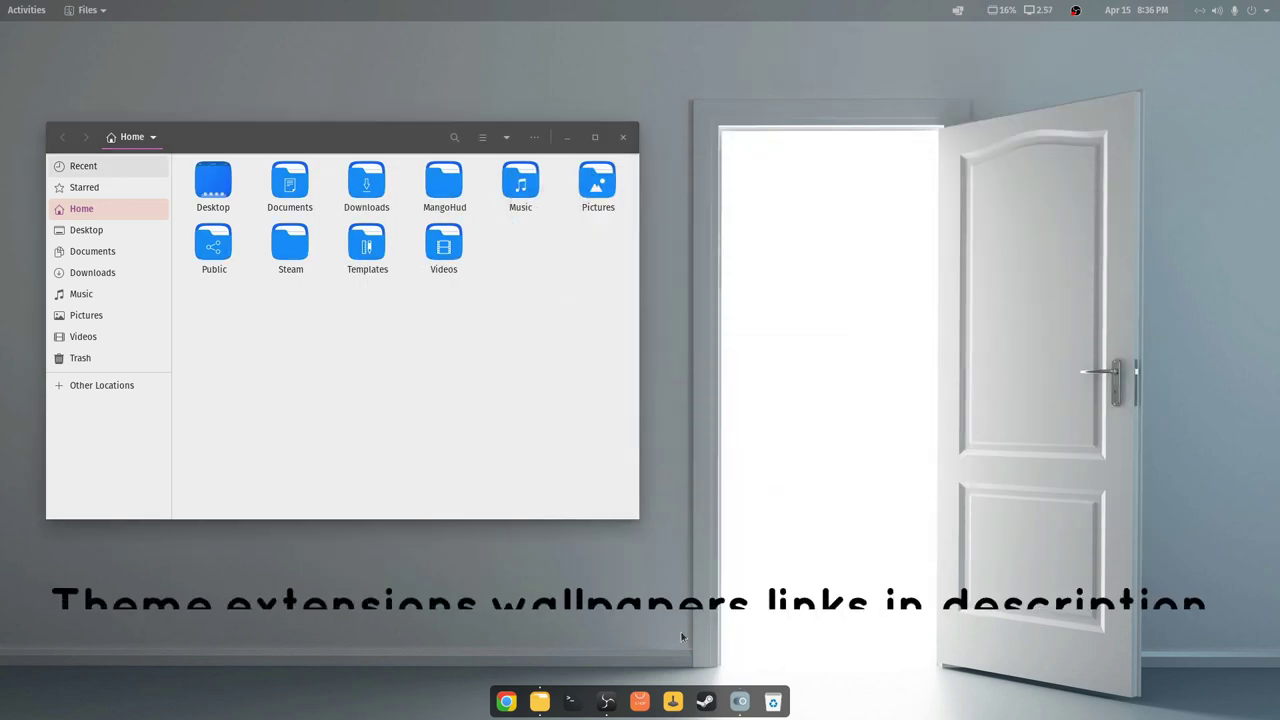
Move the file manager window toward the middle of the desktop to view the light theme, and close it
drag(581, 143, 749, 143)
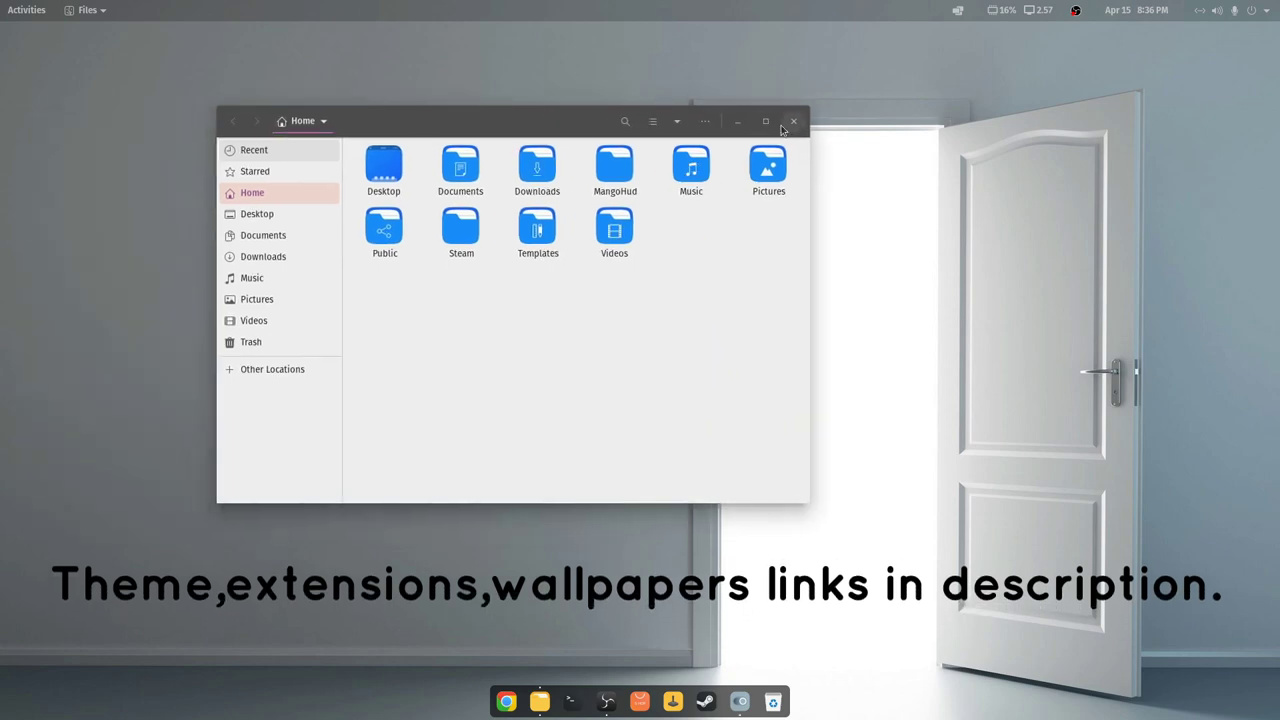
click(735, 137)
click(540, 703)
click(794, 122)
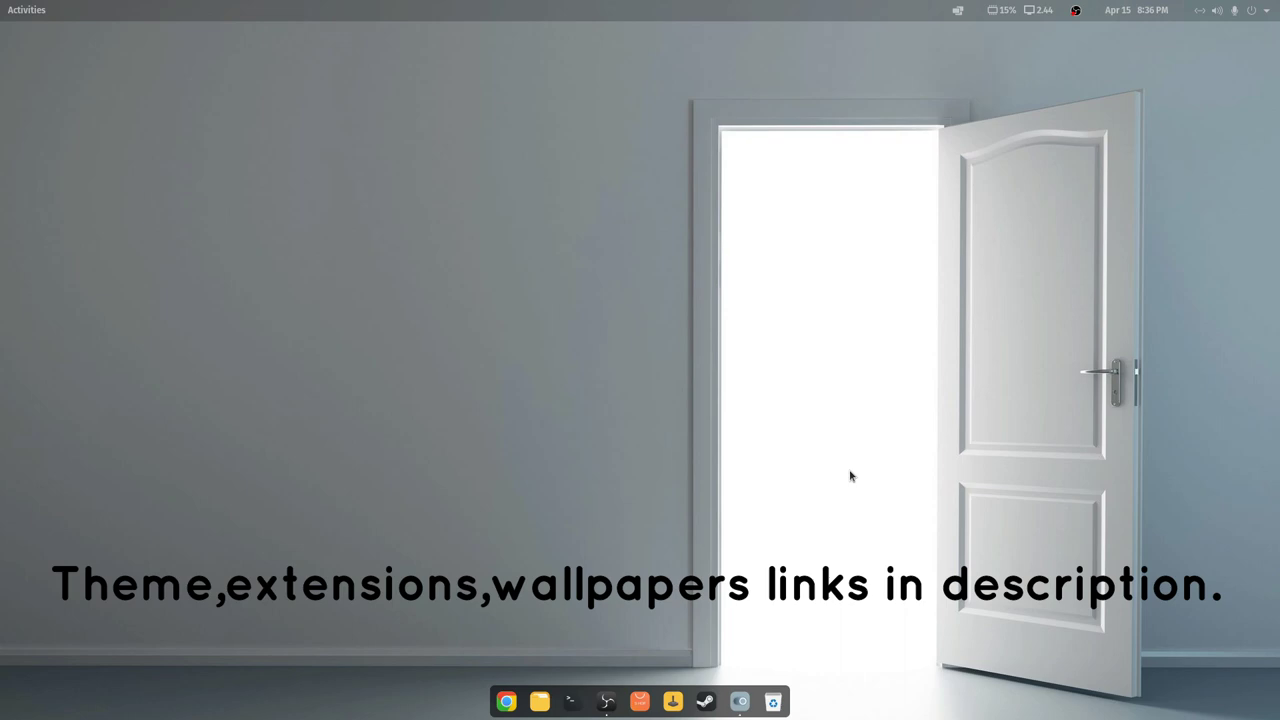